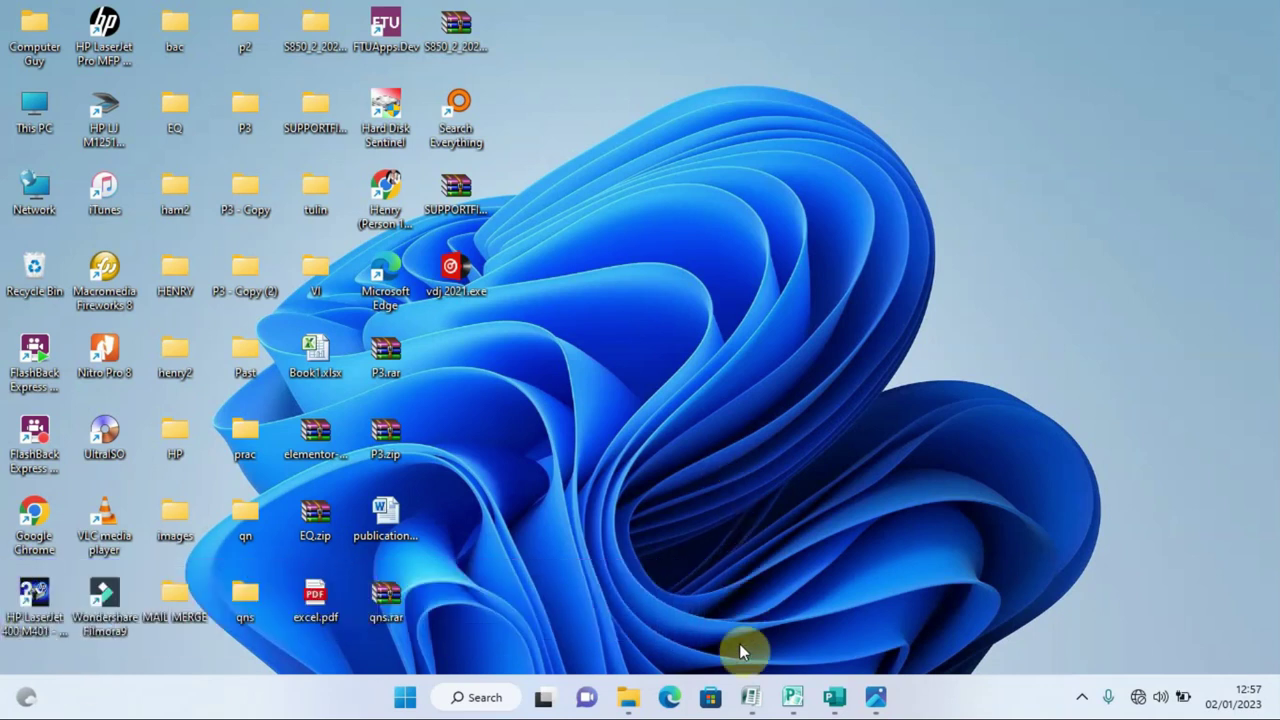
Step: Open Microsoft Publisher at its Getting Started window and look over the recent publications
left_click(750, 697)
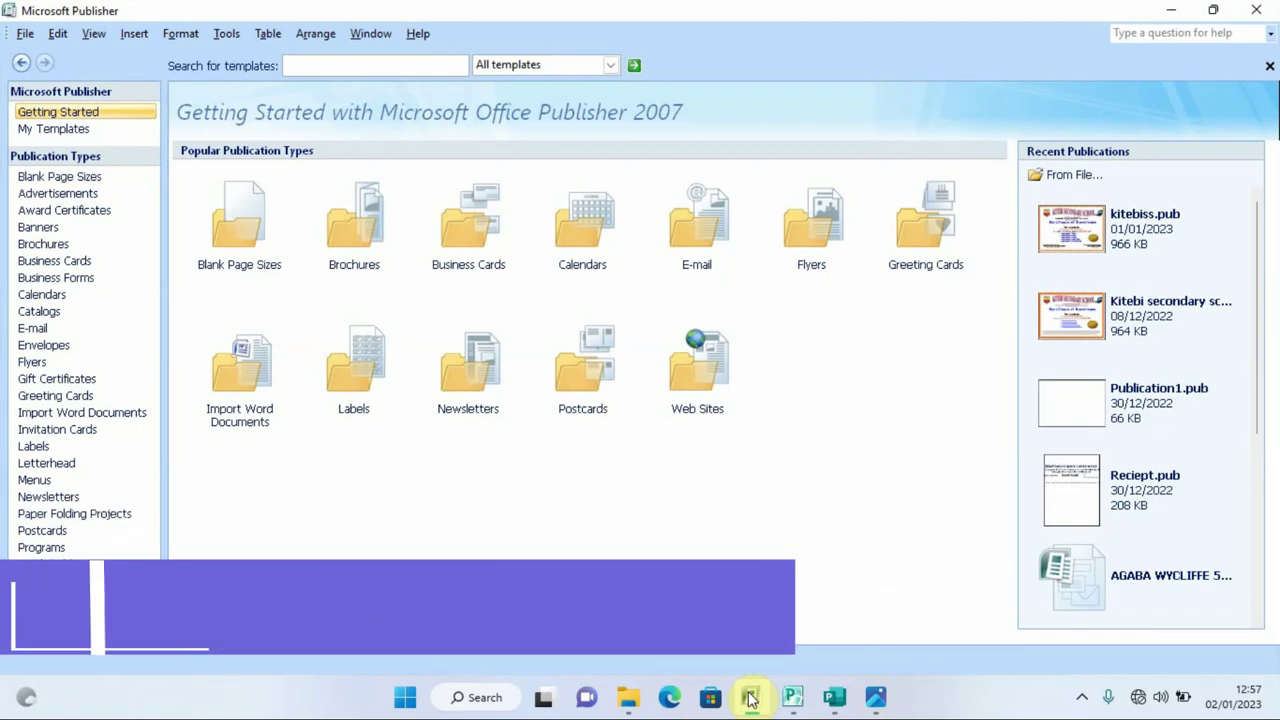
left_click(751, 697)
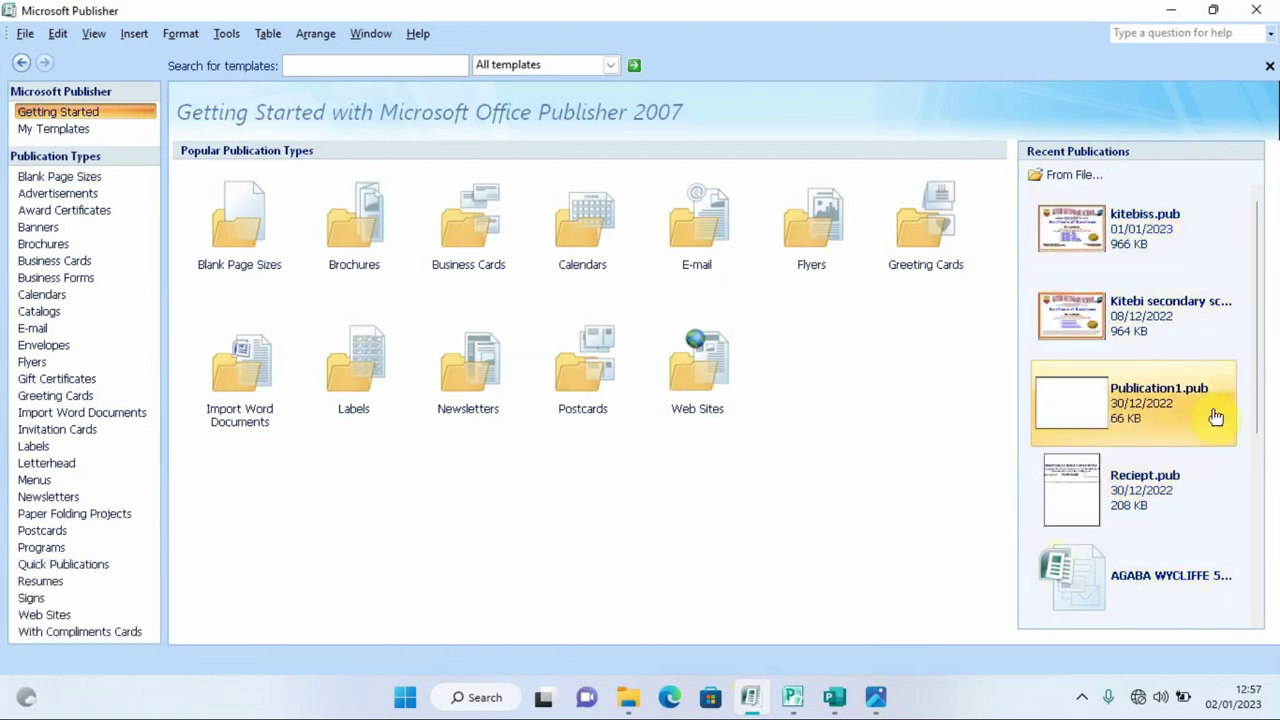
left_click_drag(1249, 349, 1250, 310)
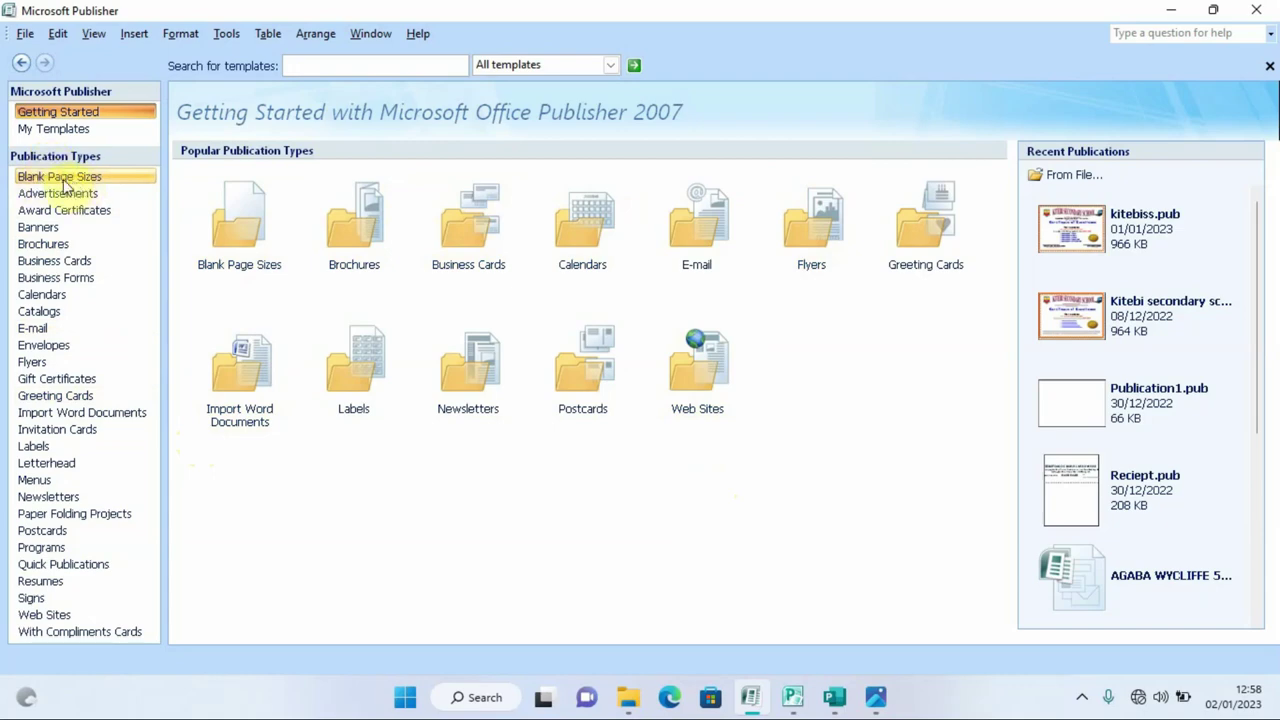
Step: Browse the publication types from Blank Page Sizes through Advertisements, Award Certificates, Banners, Brochures, Business Cards and Business Forms to Calendars
left_click(62, 180)
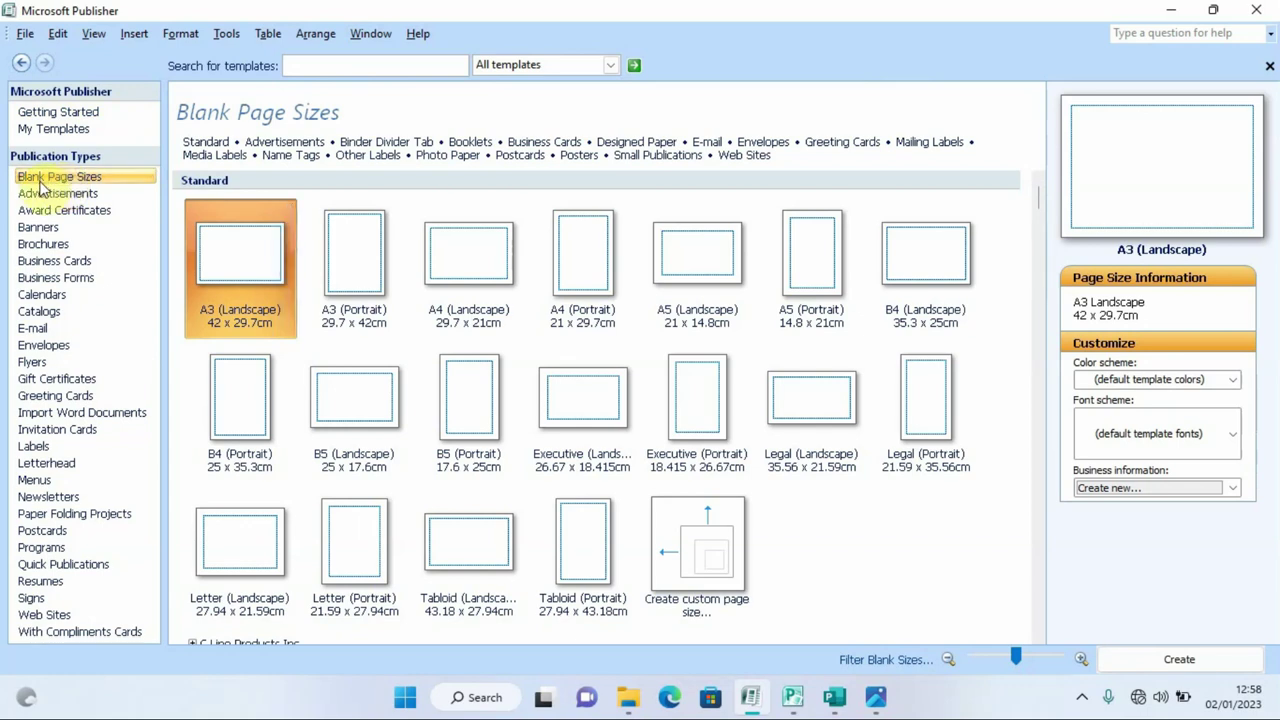
left_click(54, 195)
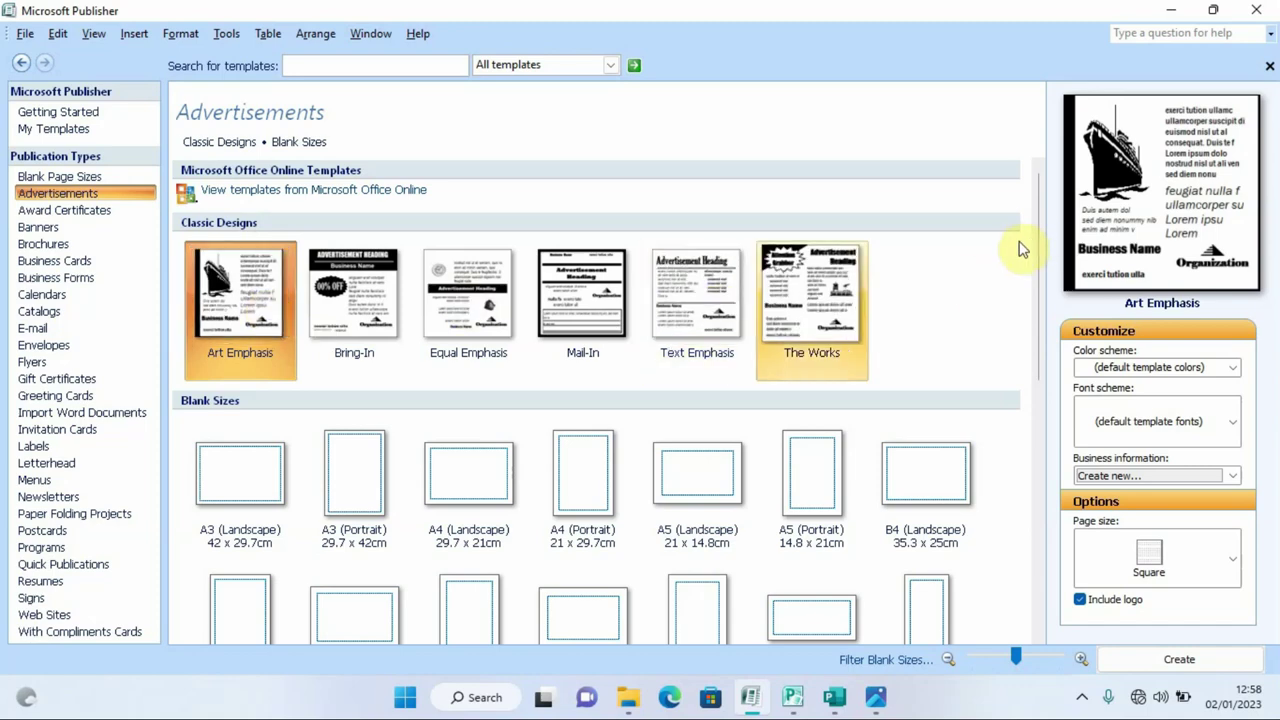
mouse_move(1034, 242)
left_mouse_down()
mouse_move(1034, 367)
mouse_move(1034, 217)
mouse_move(1041, 241)
left_mouse_up()
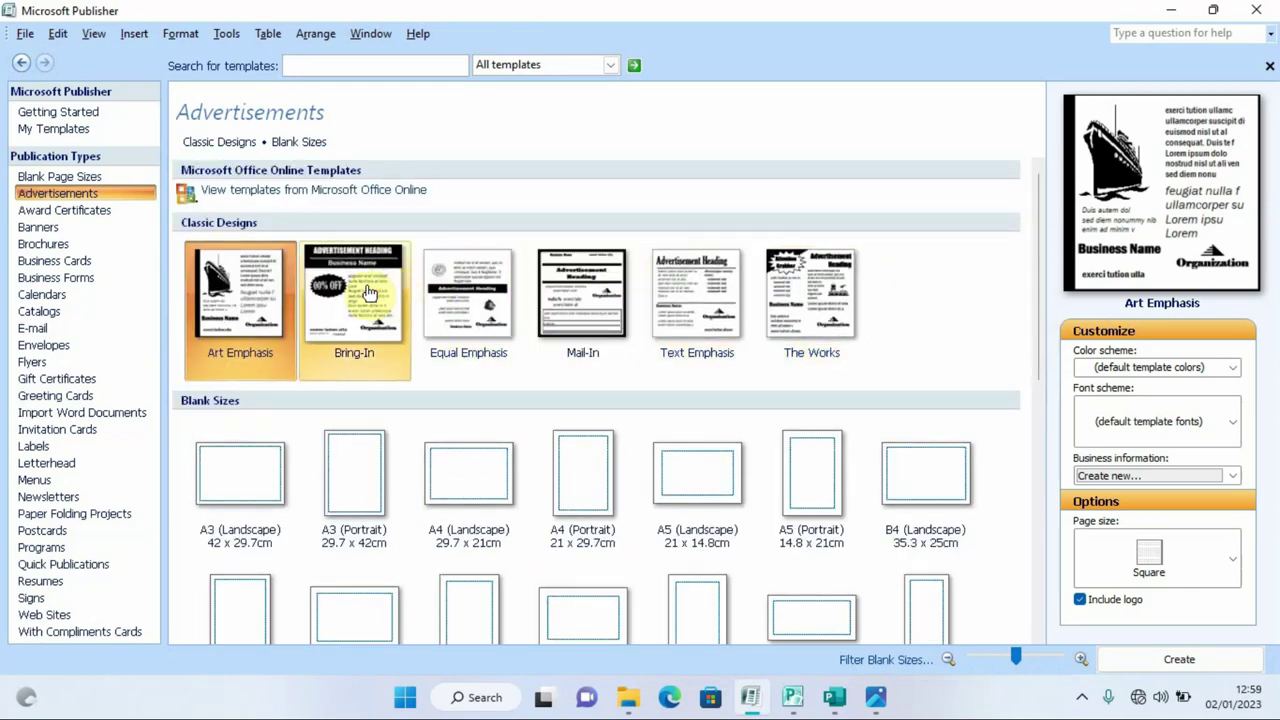
left_click(60, 213)
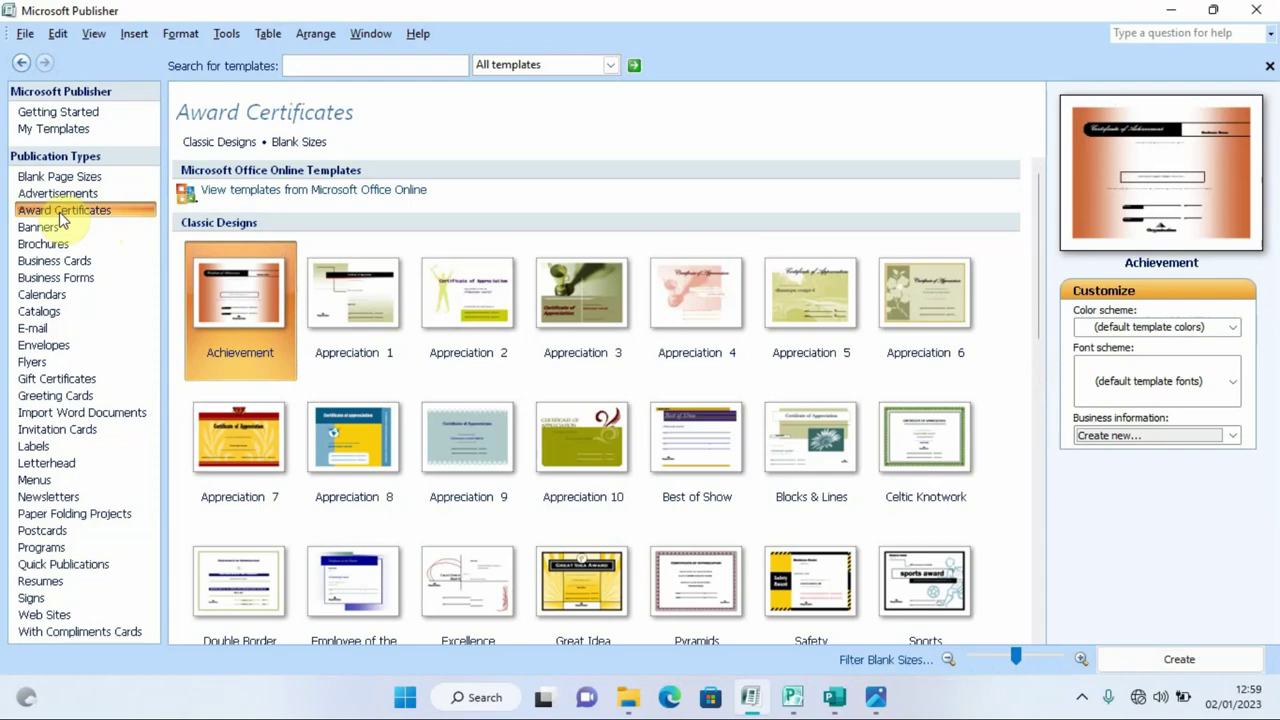
left_click(48, 228)
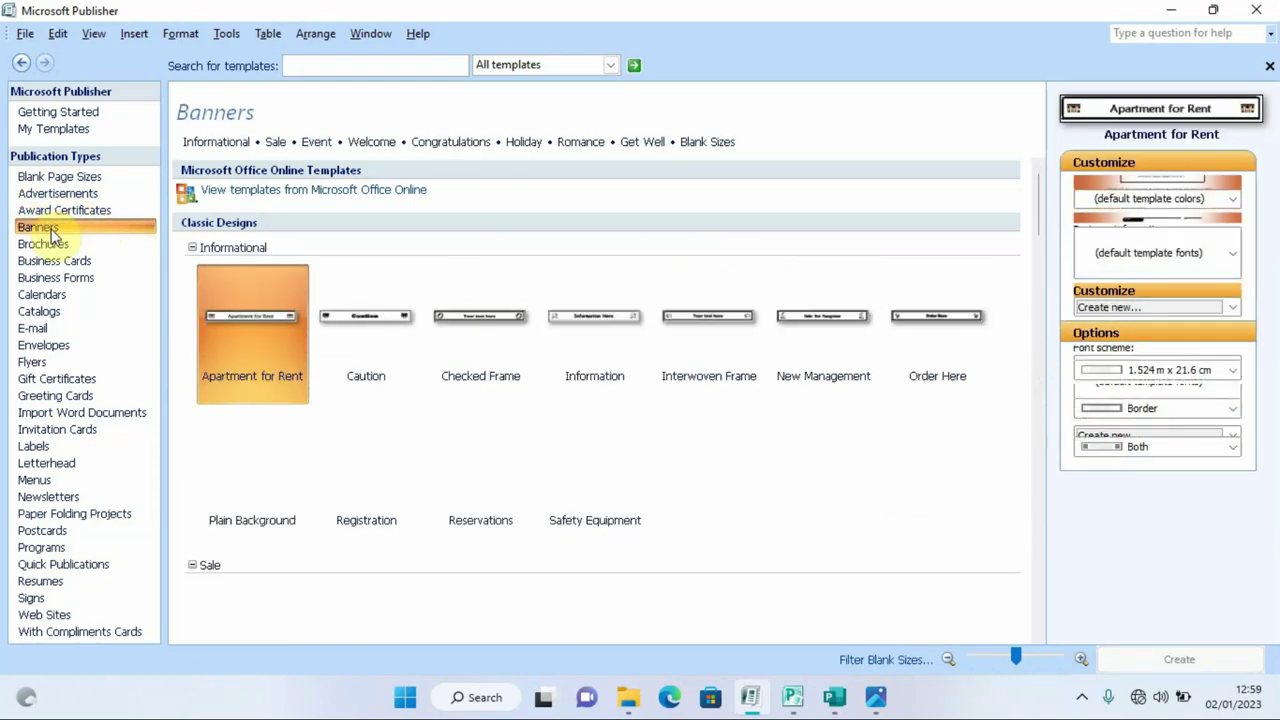
left_click(50, 246)
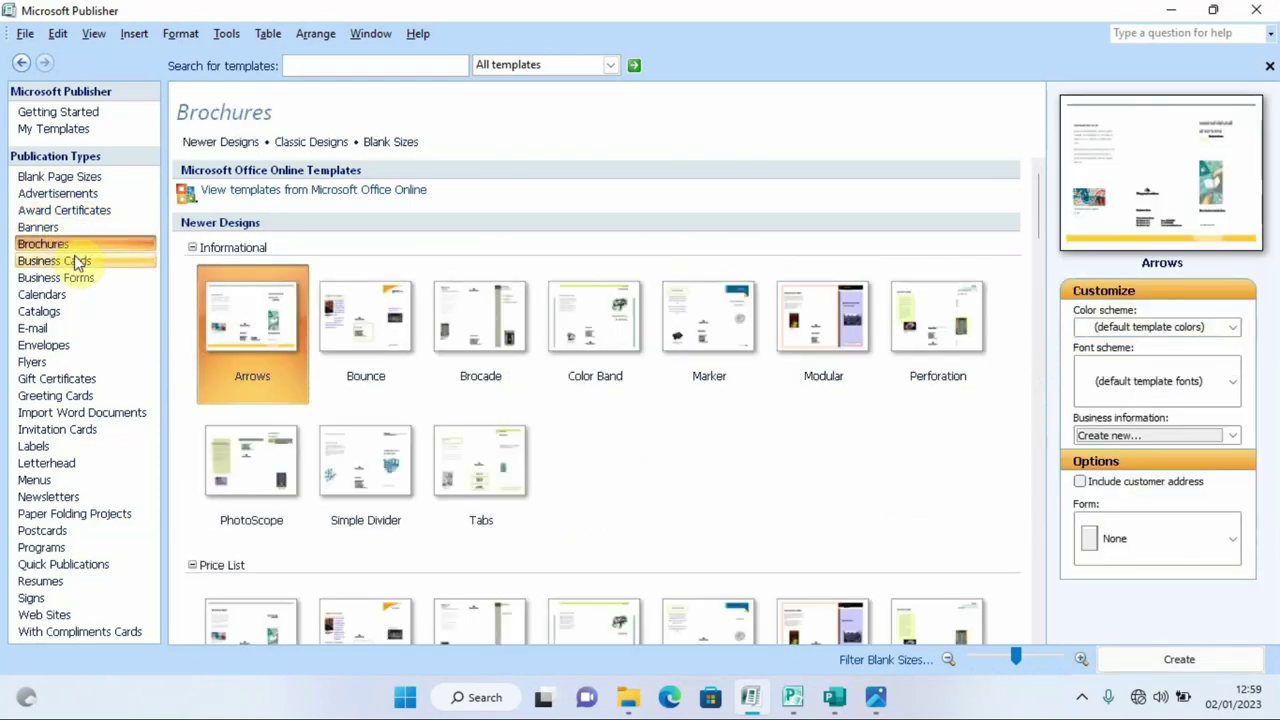
left_click(57, 262)
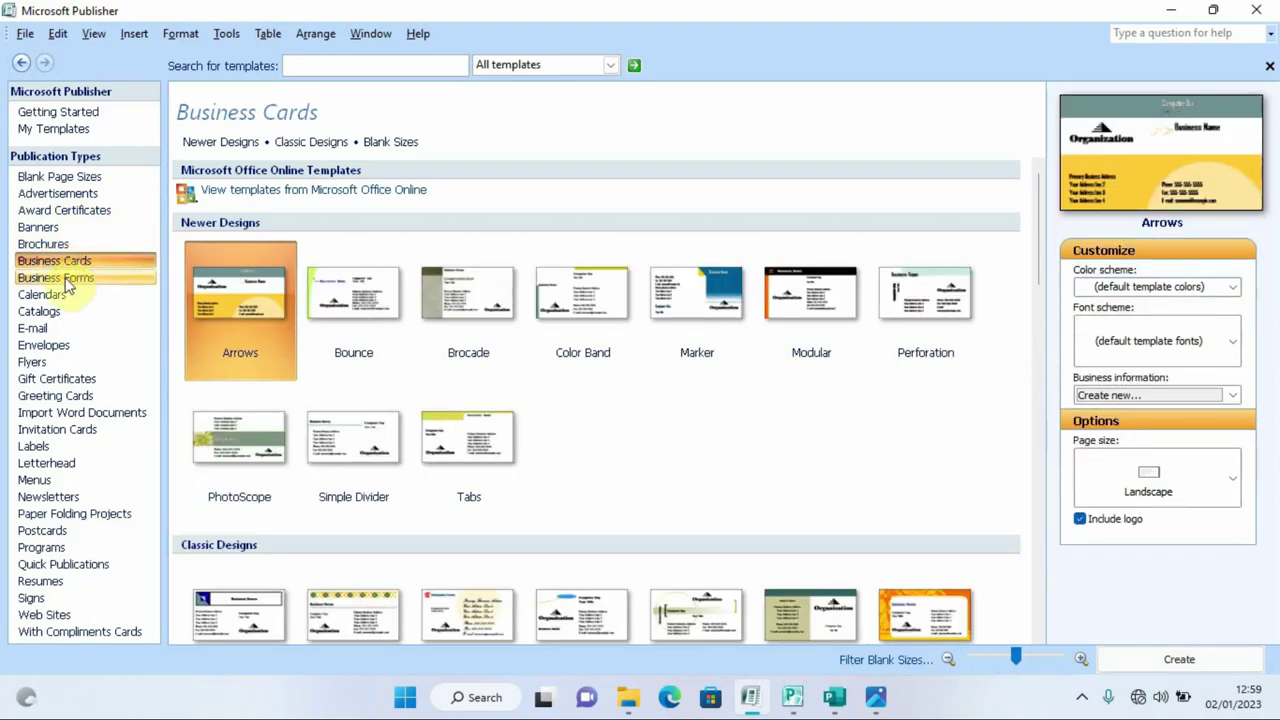
left_click(58, 280)
left_click(43, 295)
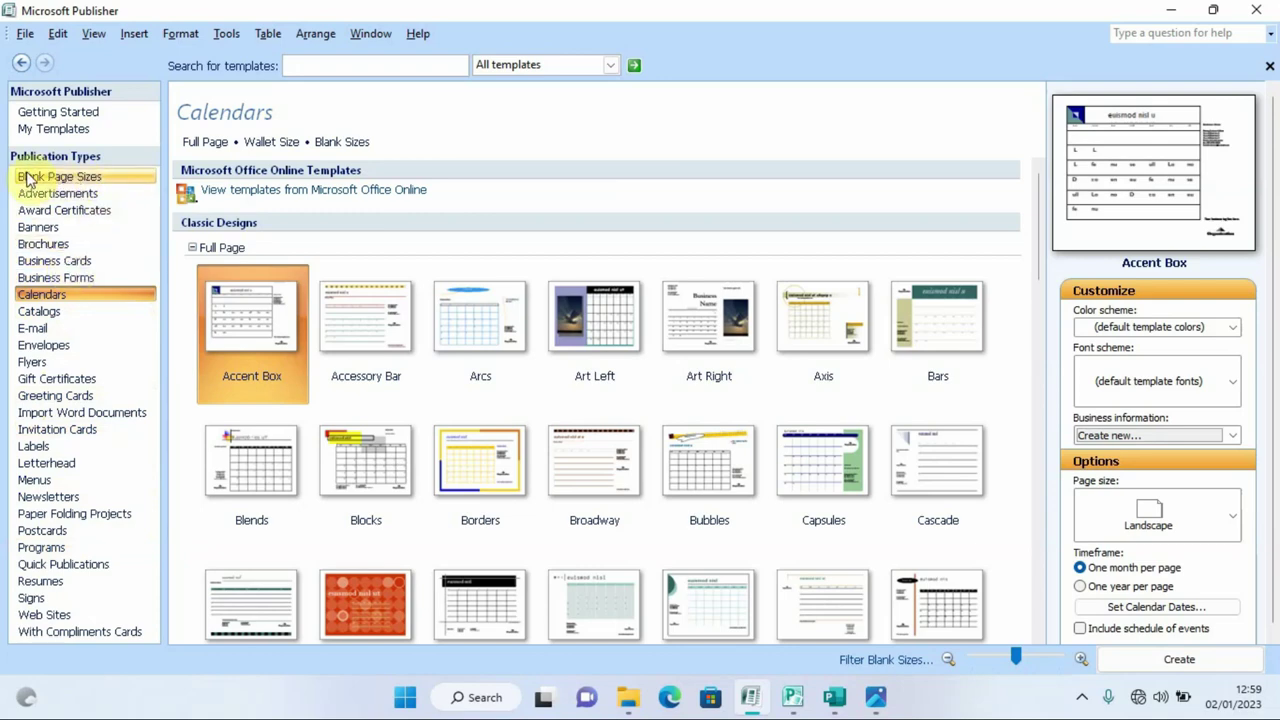
Step: Revisit Blank Page Sizes and Getting Started, and check My Templates for saved templates
left_click(61, 178)
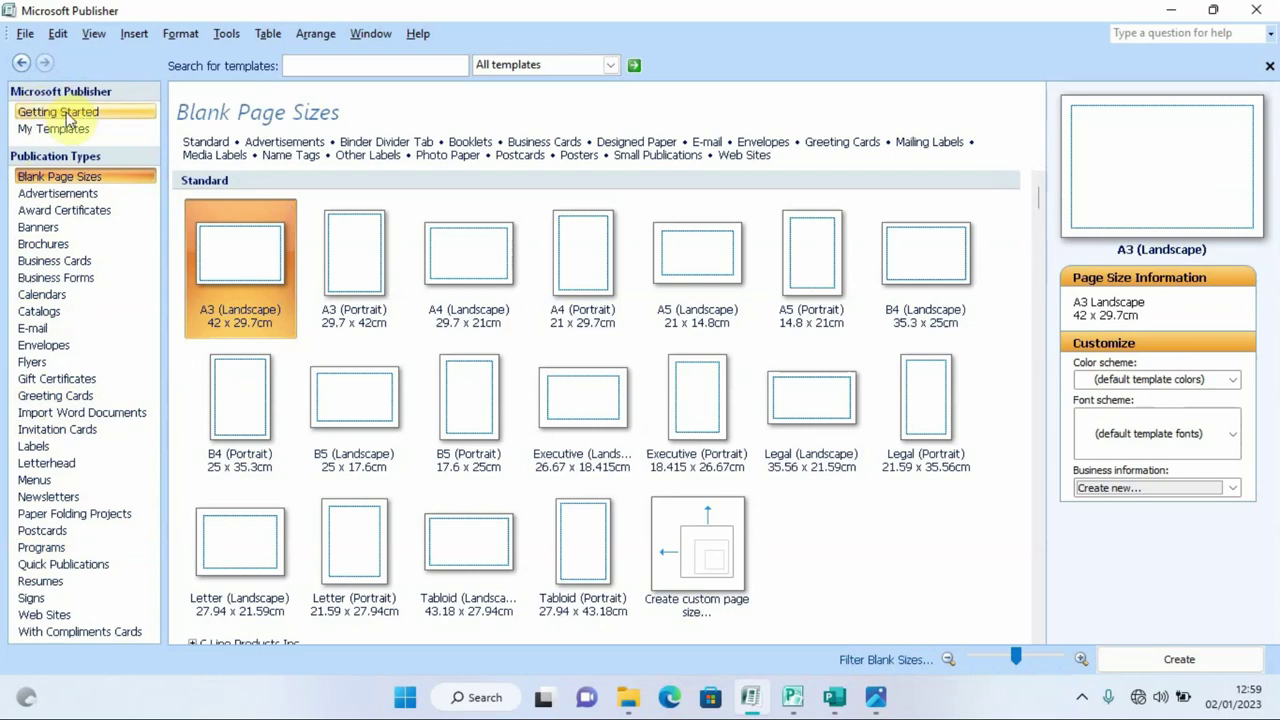
left_click(55, 114)
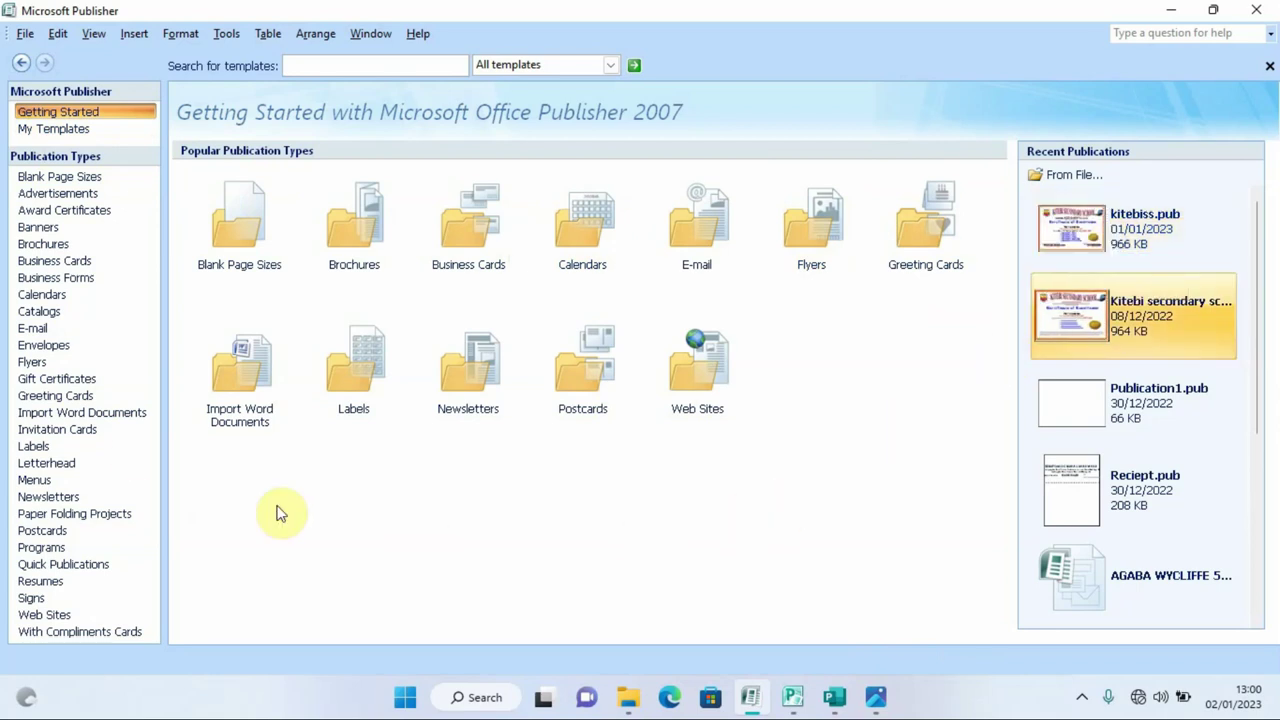
left_click(63, 134)
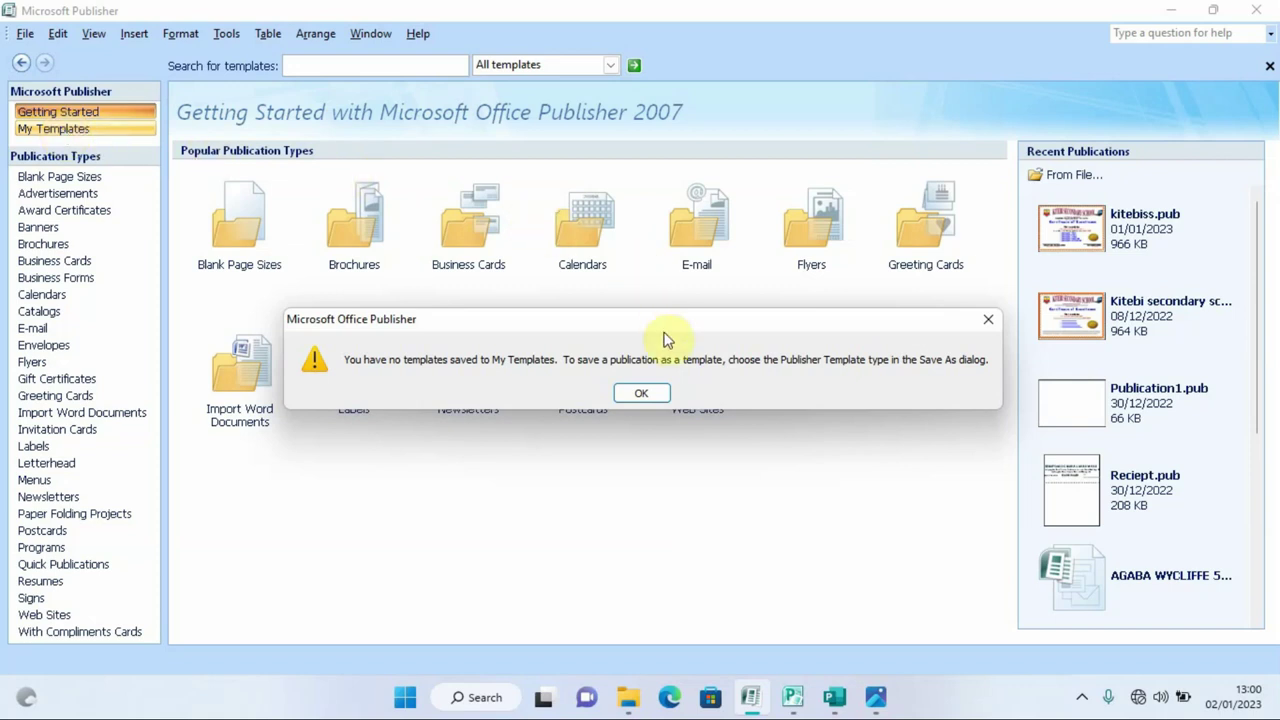
left_click(645, 393)
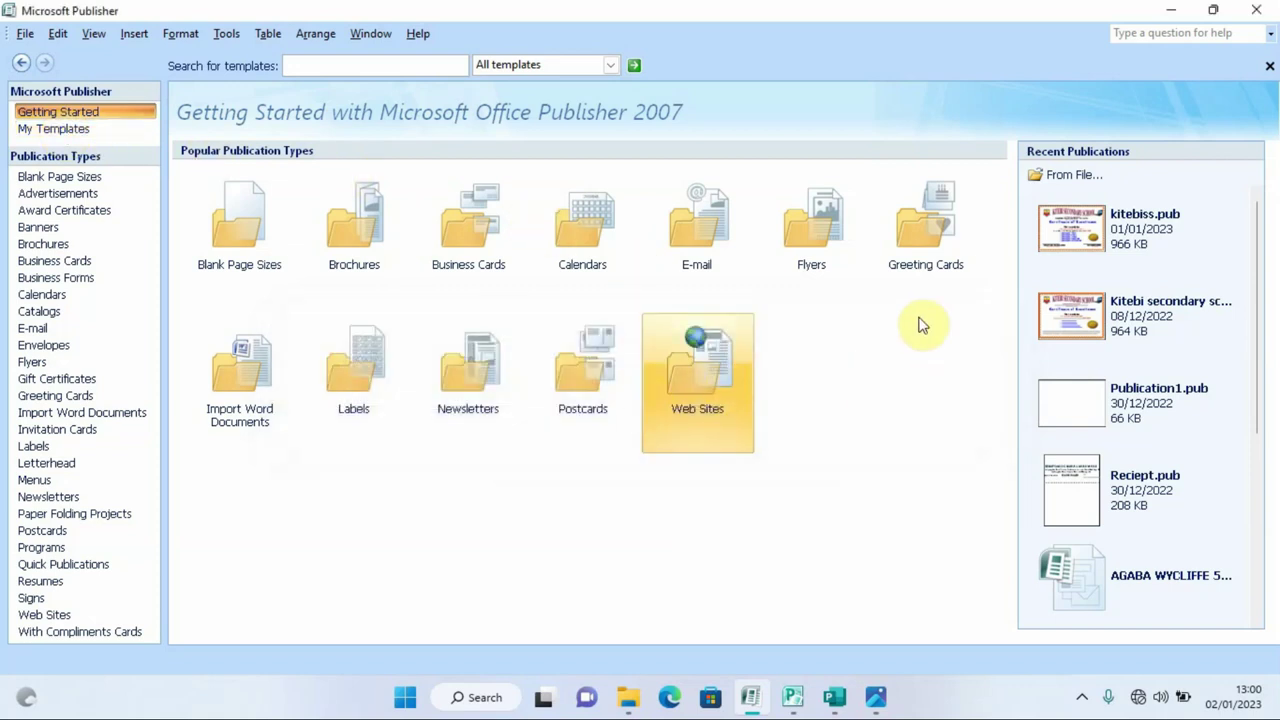
Step: Open the recent publication kitebiss.pub and save it as a Publisher Template under the same file name
left_click(1075, 243)
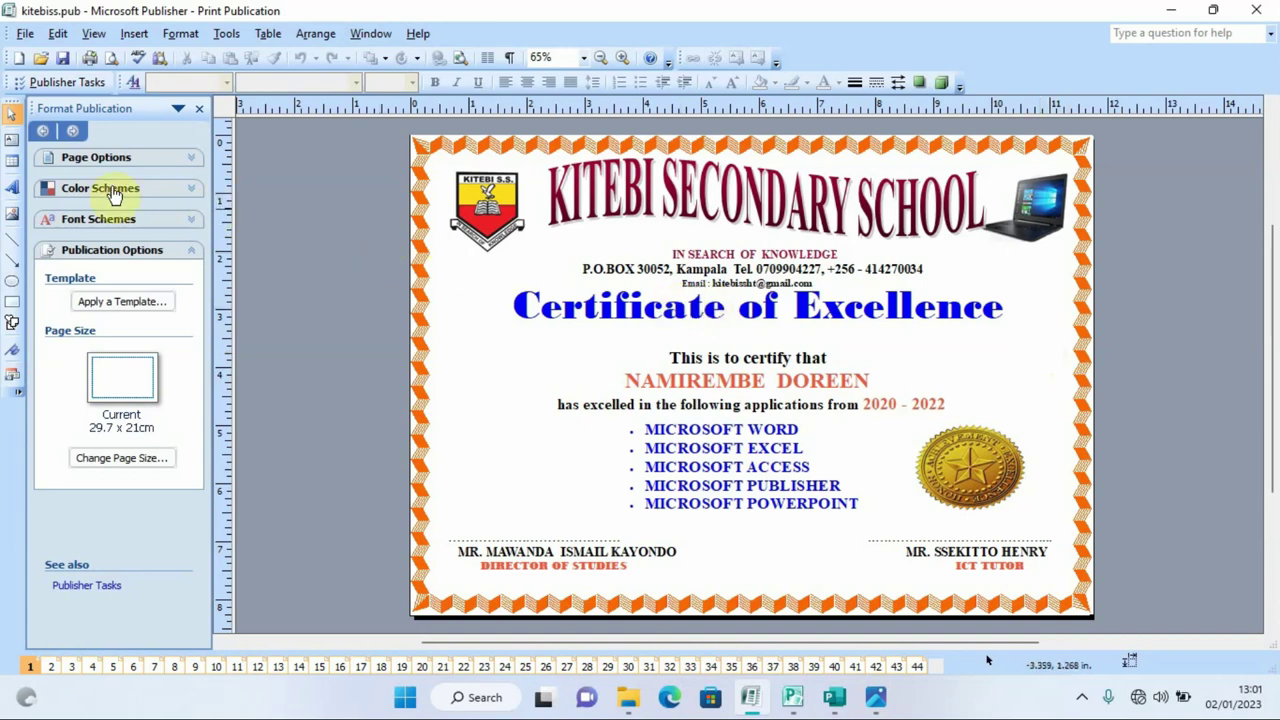
left_click(24, 38)
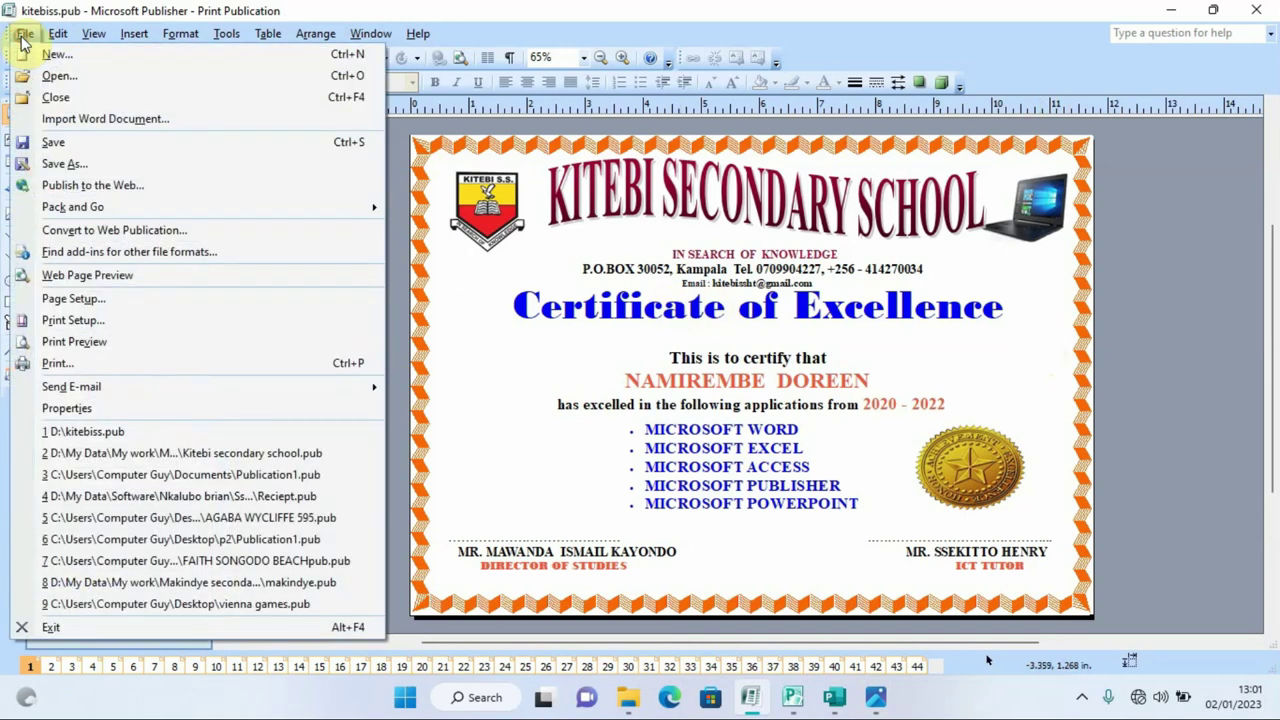
left_click(62, 165)
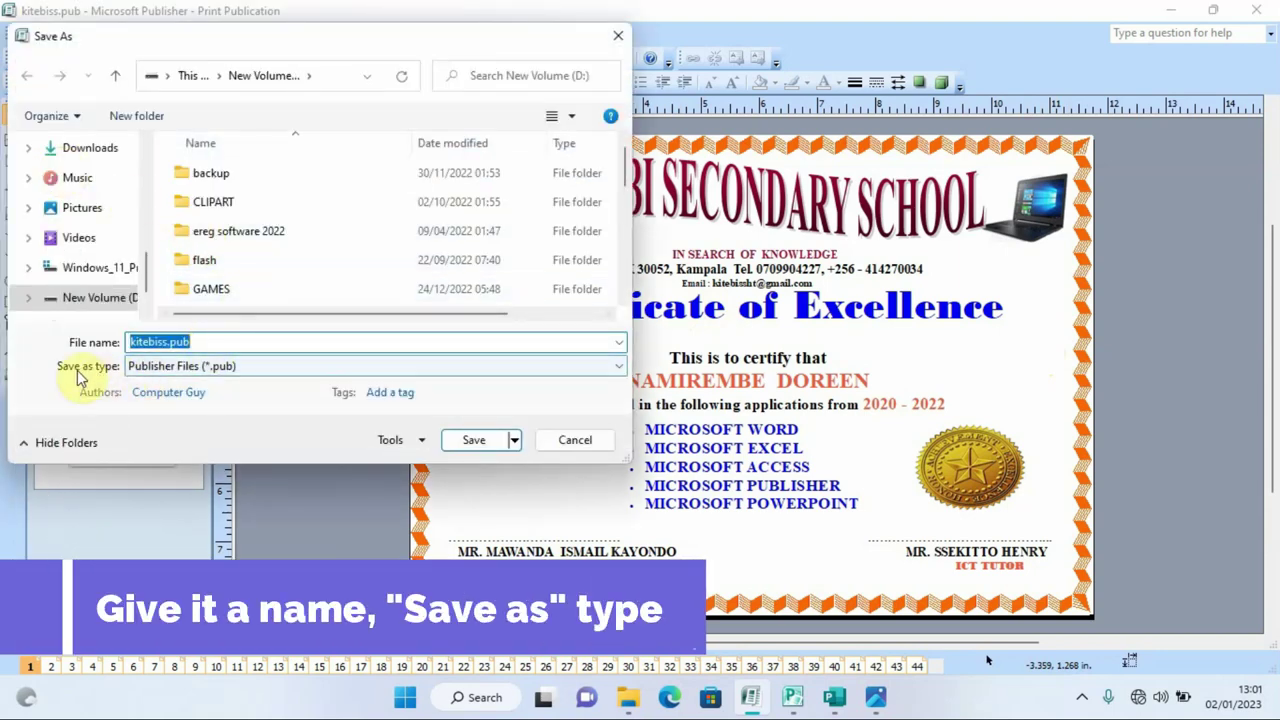
left_click(190, 366)
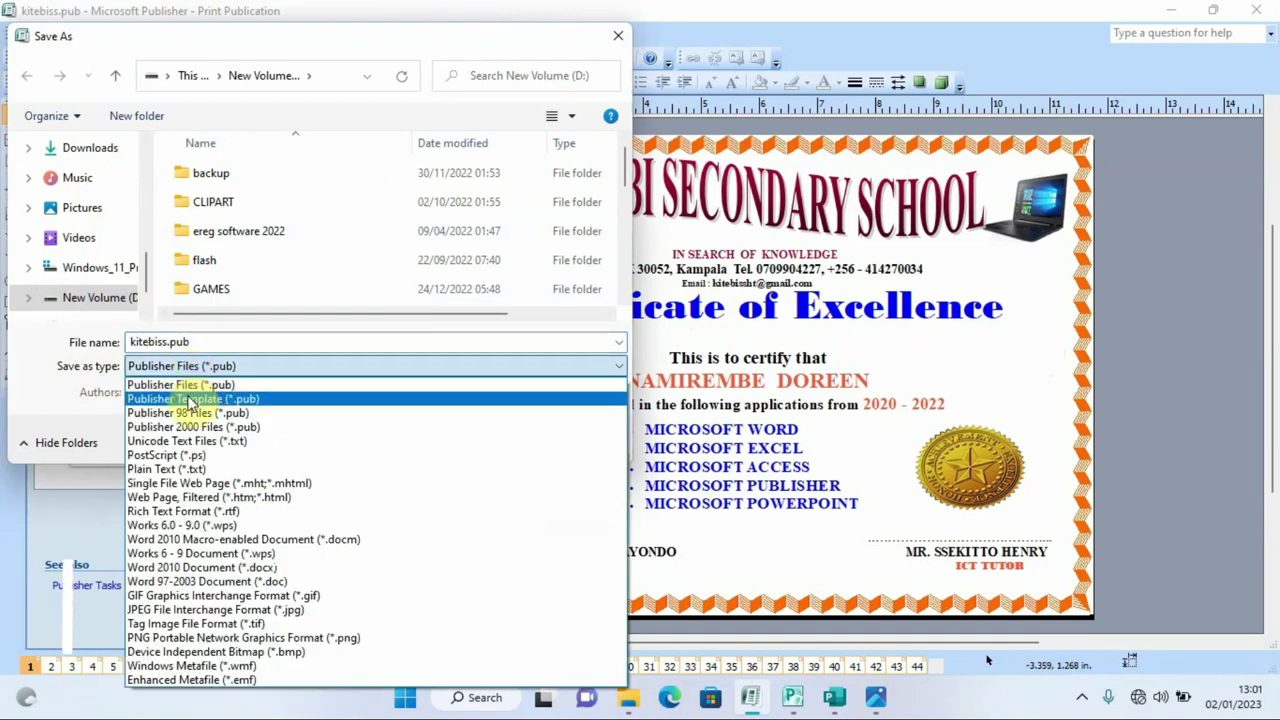
left_click(190, 398)
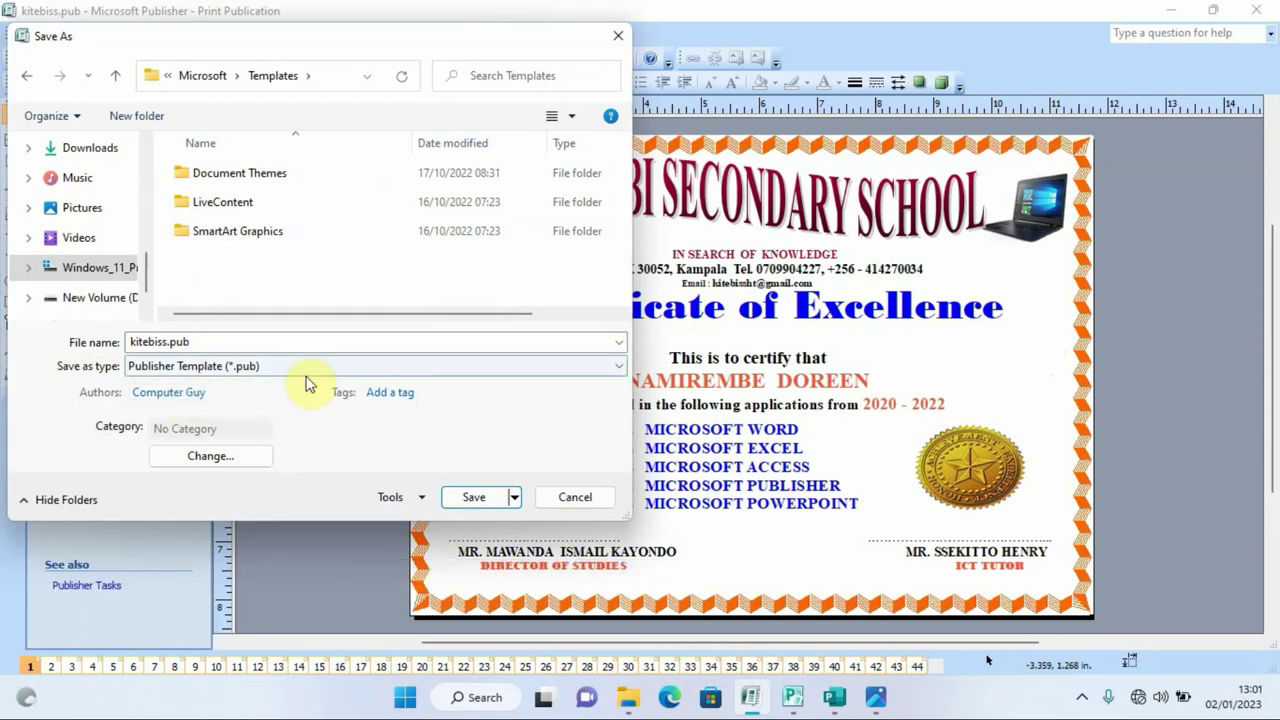
left_click(472, 495)
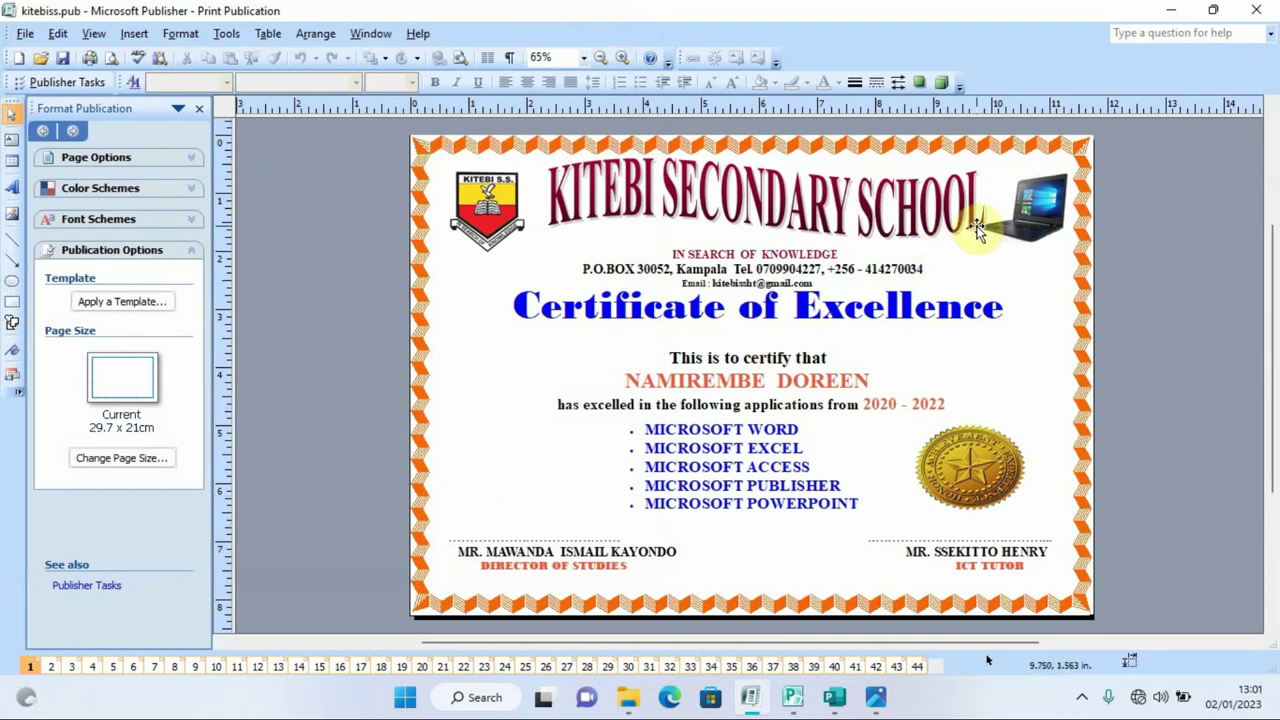
Step: Restart Publisher and look at the kitebiss template and its available options in My Templates
left_click(1255, 13)
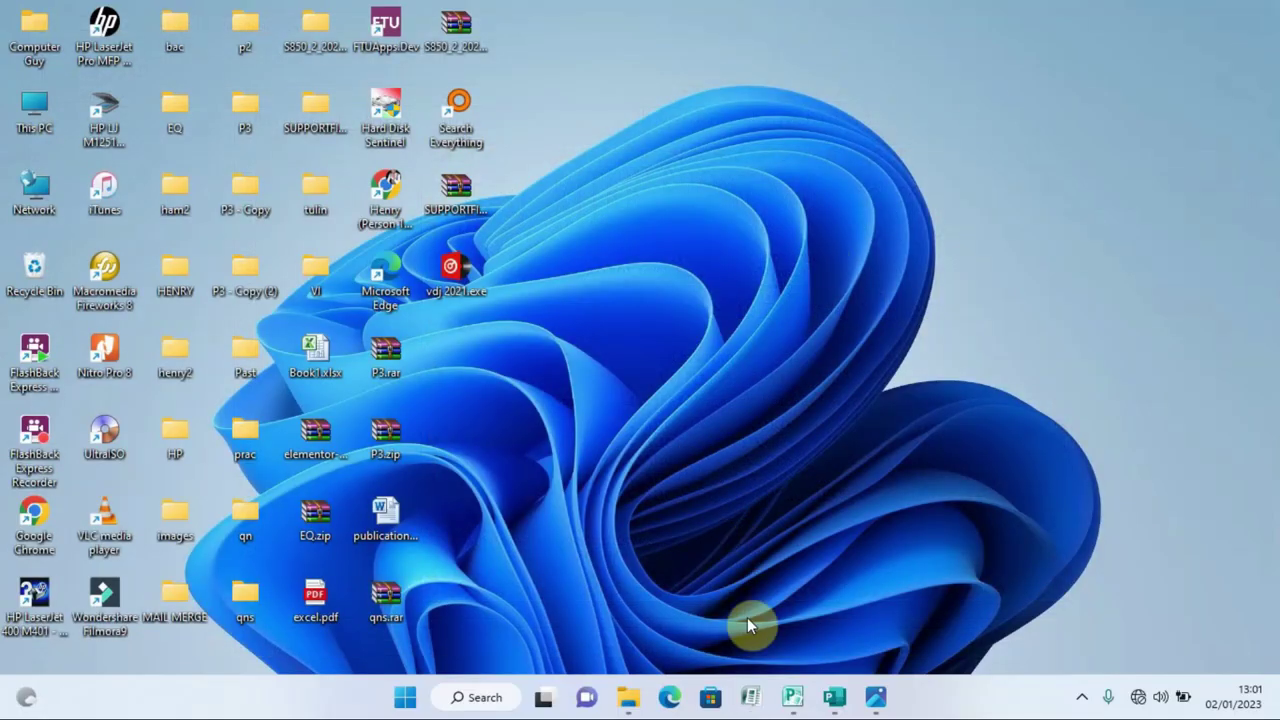
left_click(750, 697)
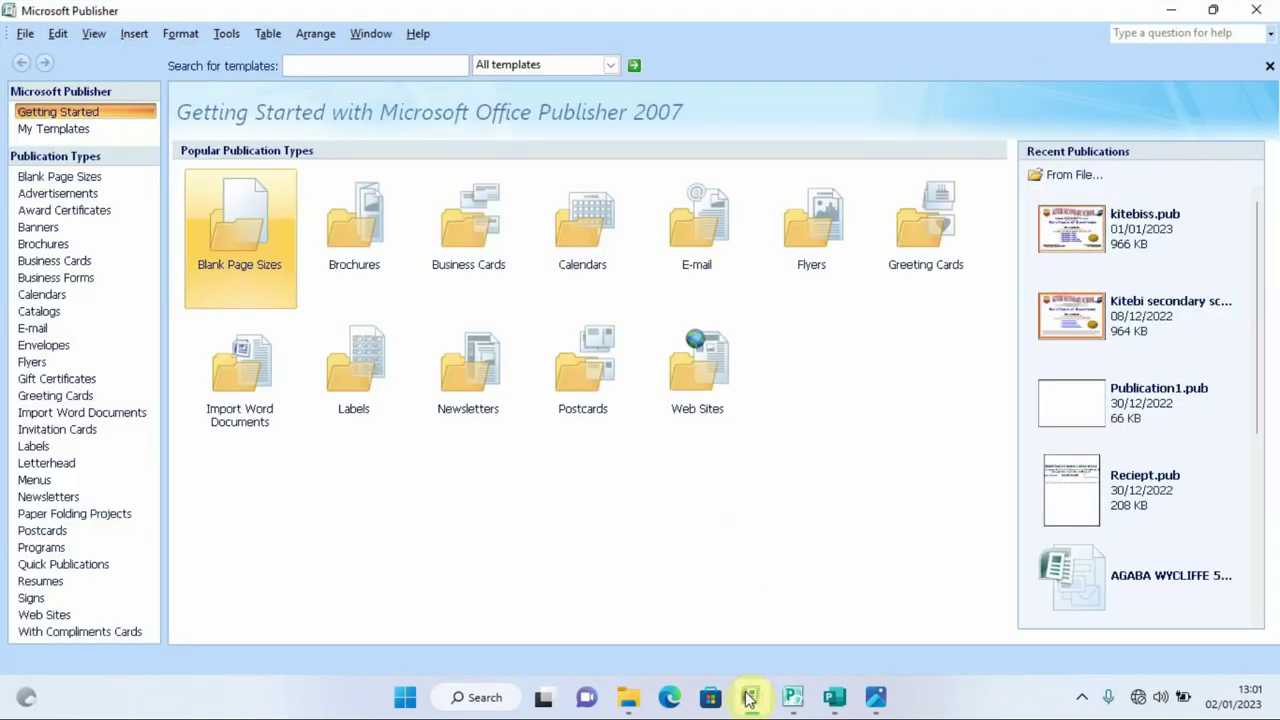
left_click(48, 134)
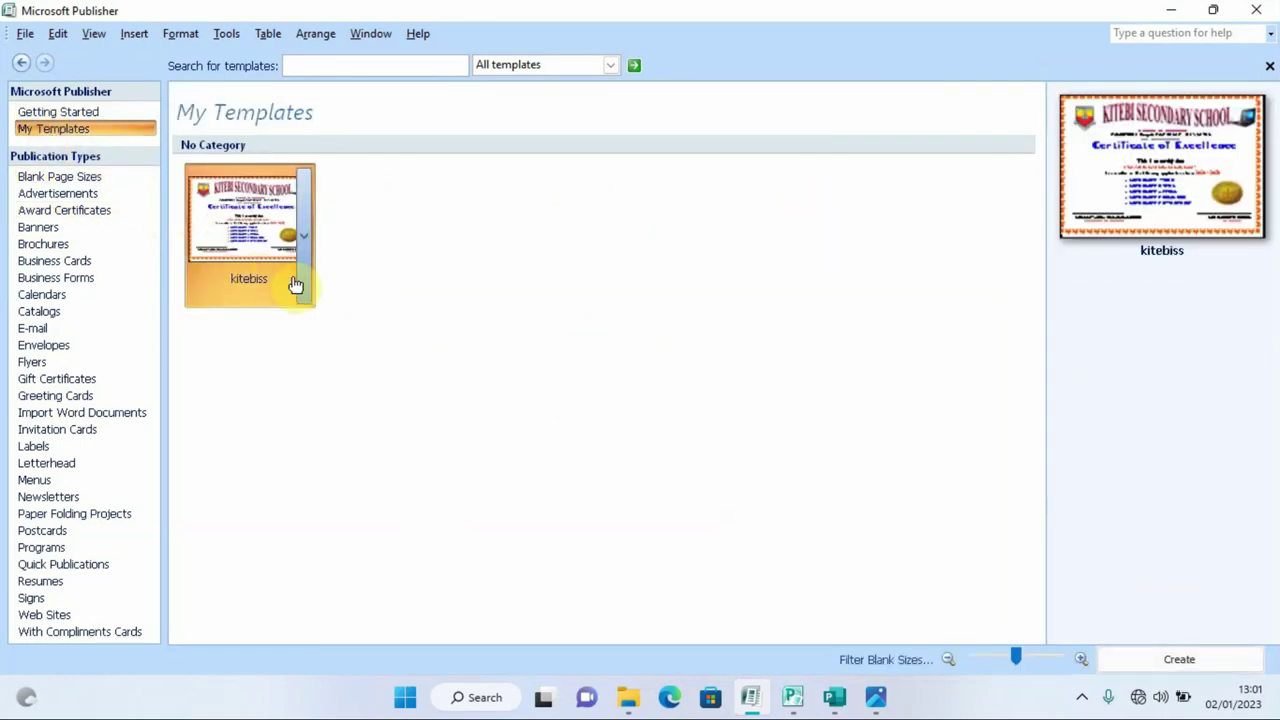
left_click(306, 241)
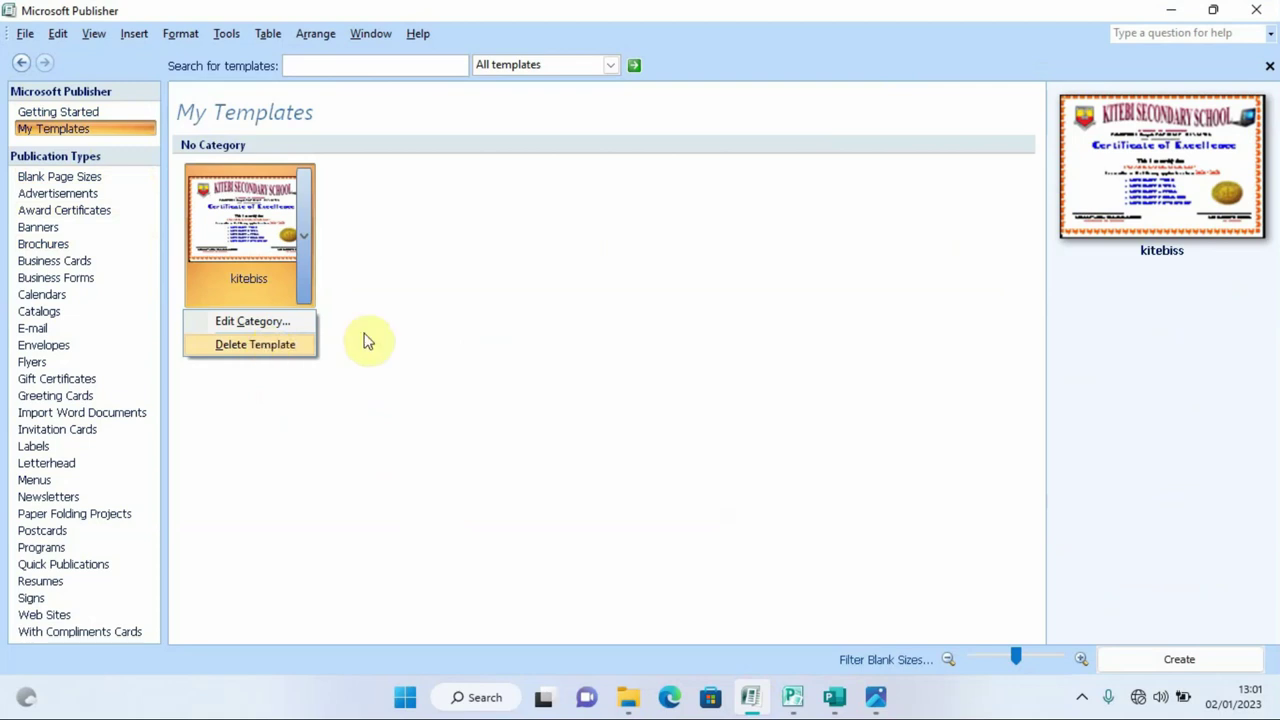
left_click(452, 276)
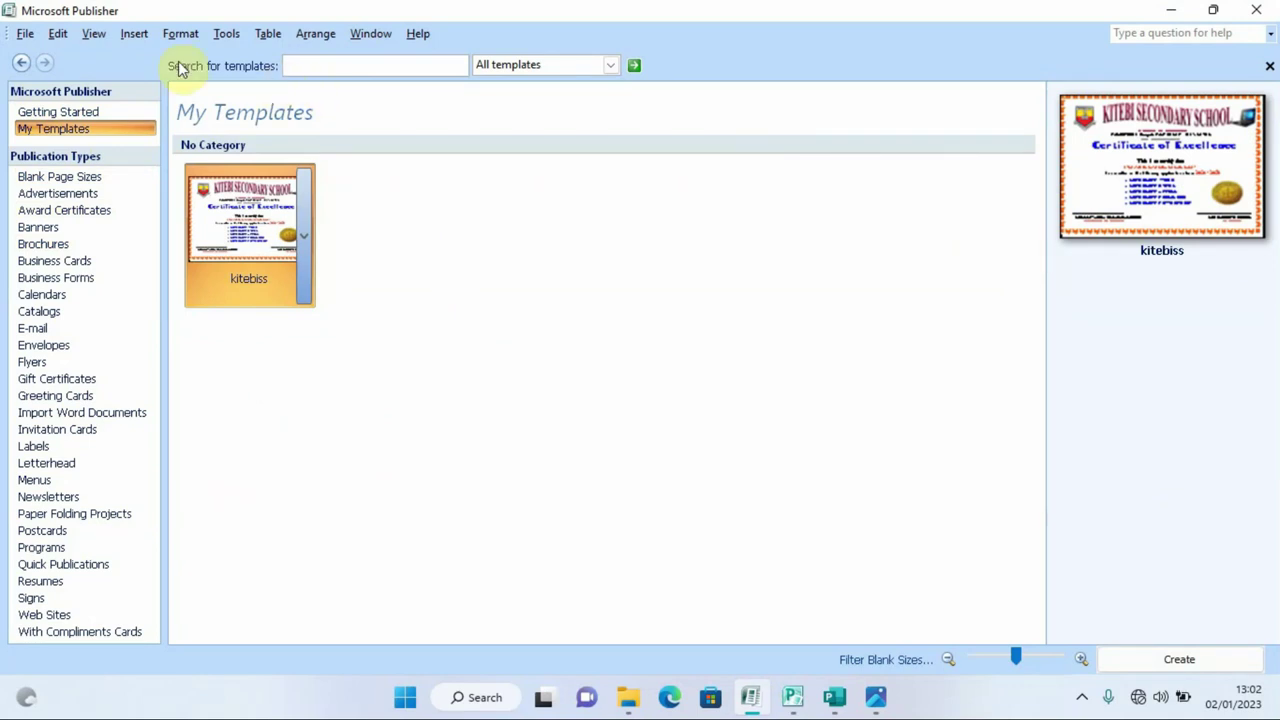
Step: Show the Blank Page Sizes gallery and view the labelled Getting Started window picture 1.png for reference
left_click(56, 112)
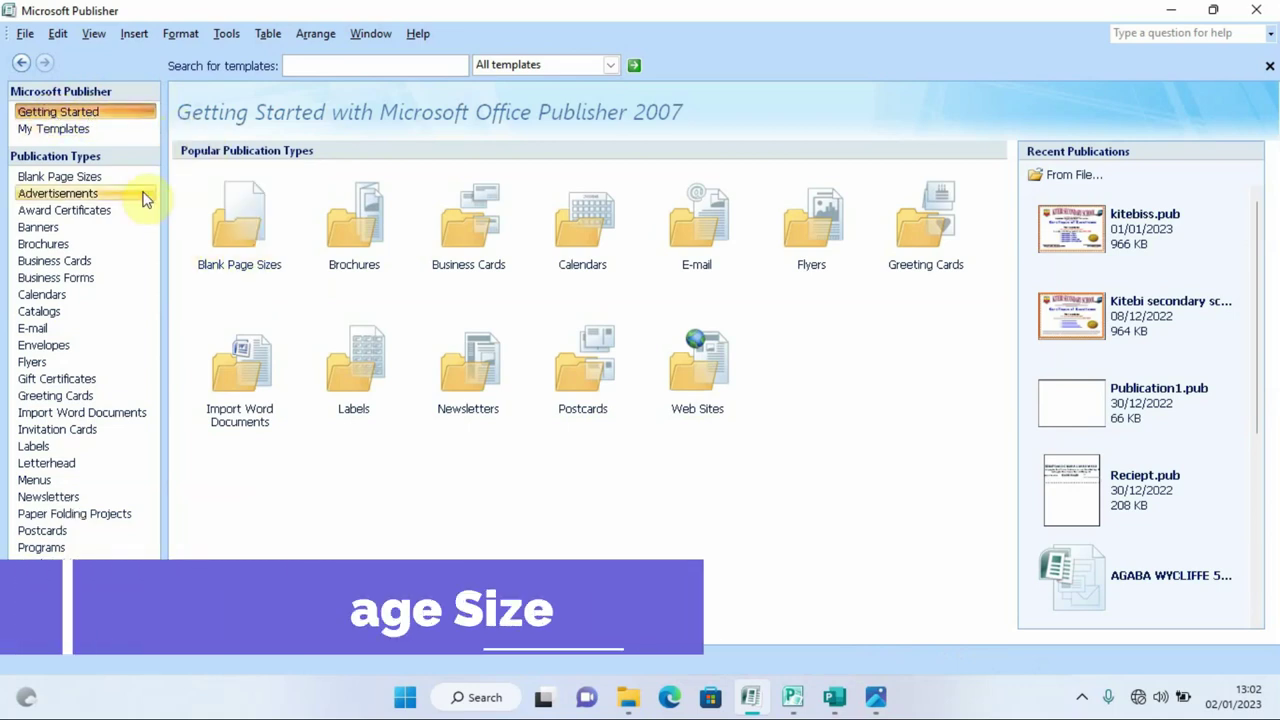
left_click(85, 178)
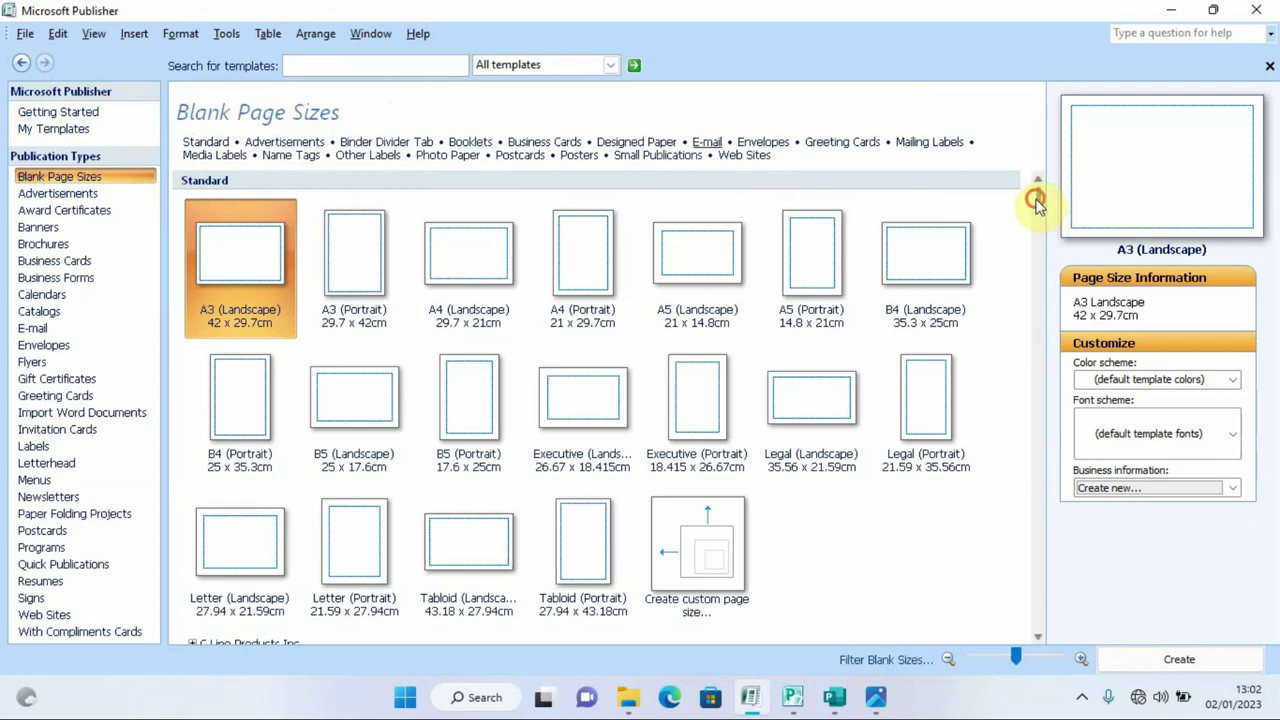
mouse_move(1035, 203)
left_mouse_down()
mouse_move(1046, 336)
mouse_move(1044, 183)
left_mouse_up()
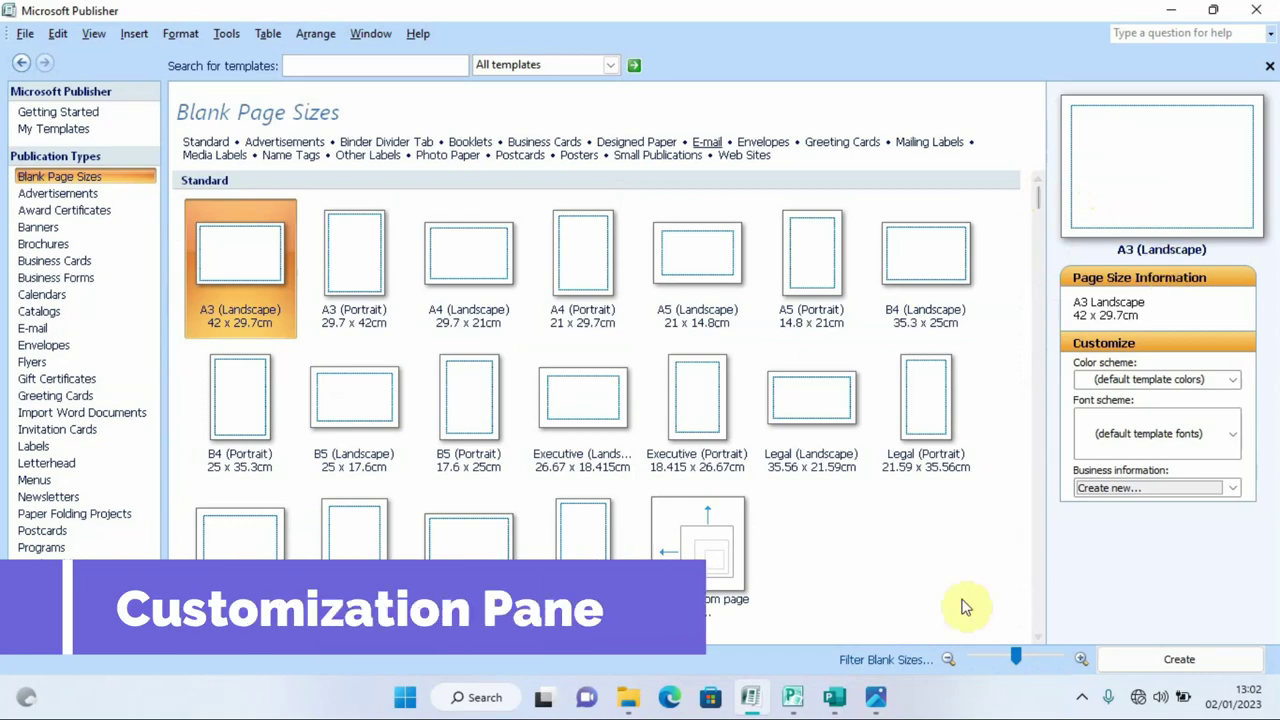
left_click(875, 697)
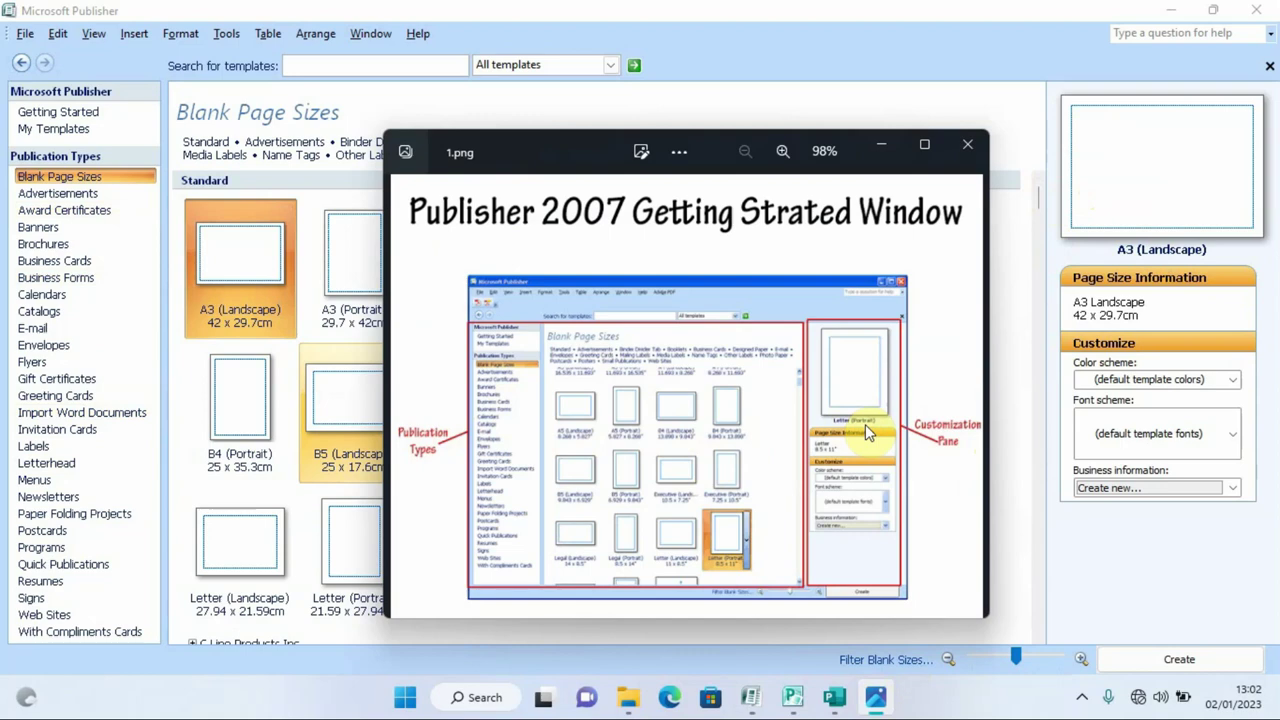
left_click(881, 146)
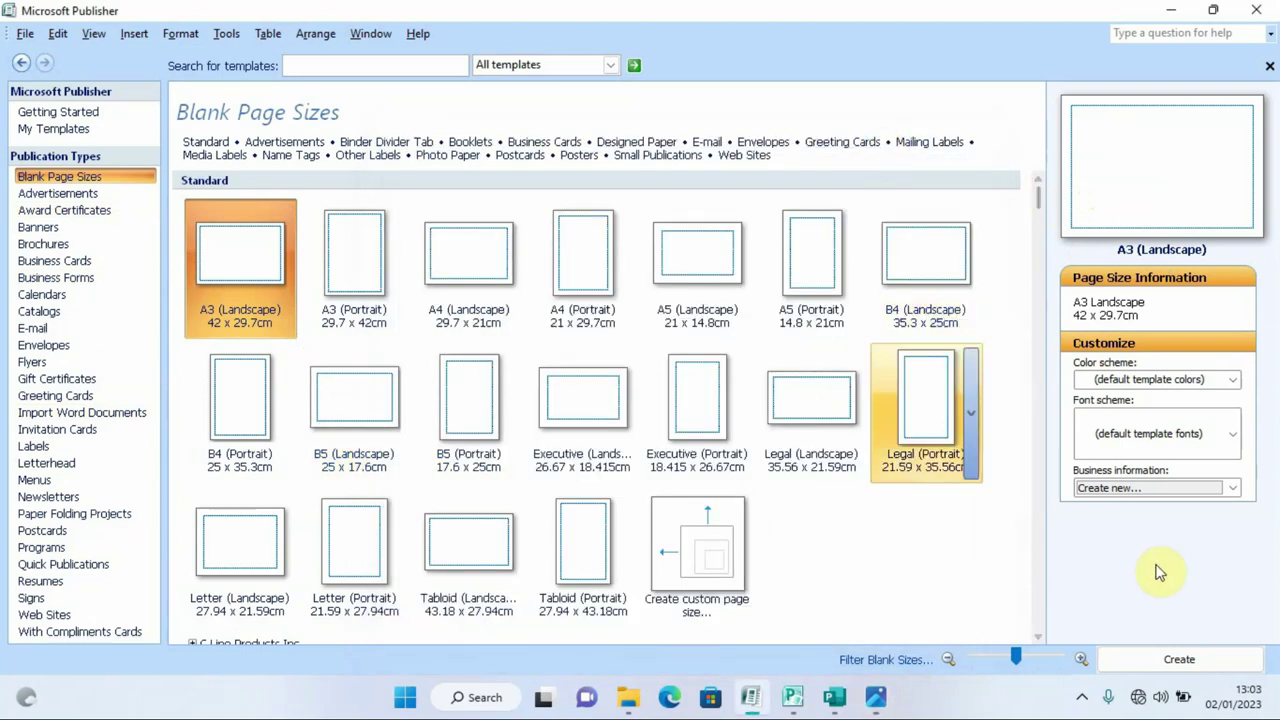
Step: Choose A4 (Landscape), 29.7 x 21cm, from the standard blank page sizes
left_click(446, 66)
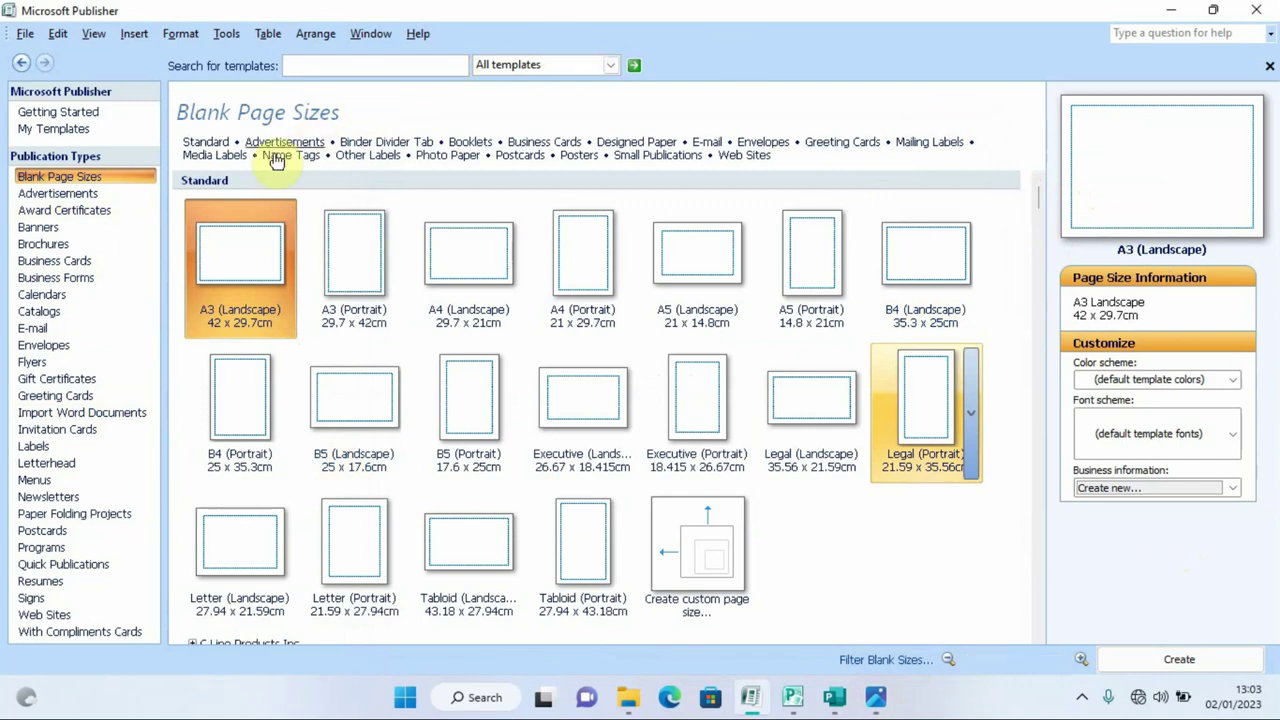
left_click(273, 233)
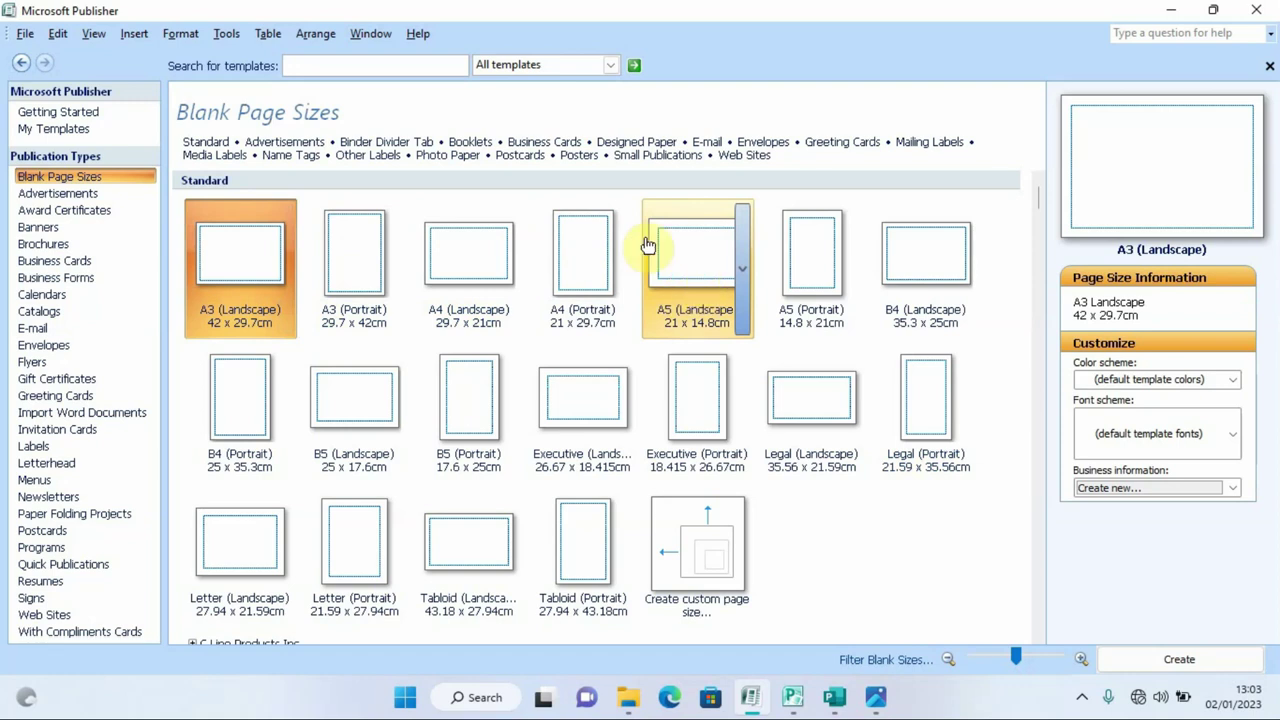
left_click(458, 274)
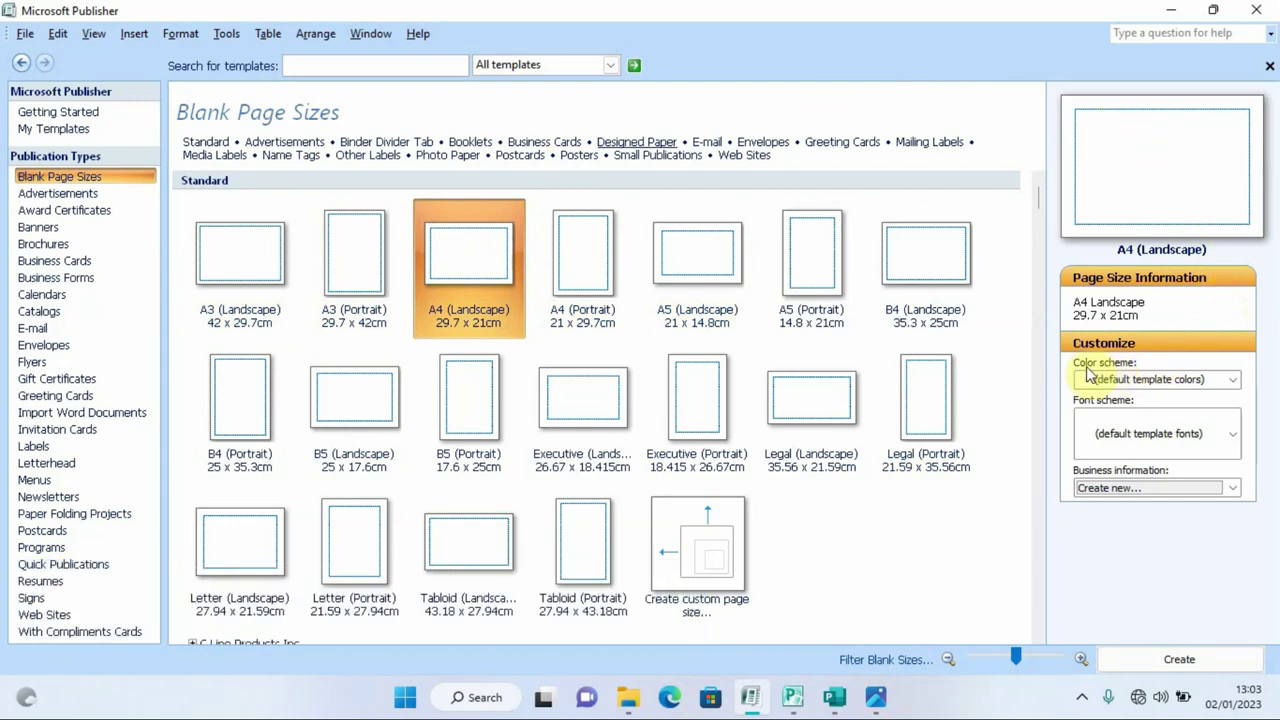
Step: Look through the color scheme and font scheme choices for the A4 landscape page
left_click(1230, 380)
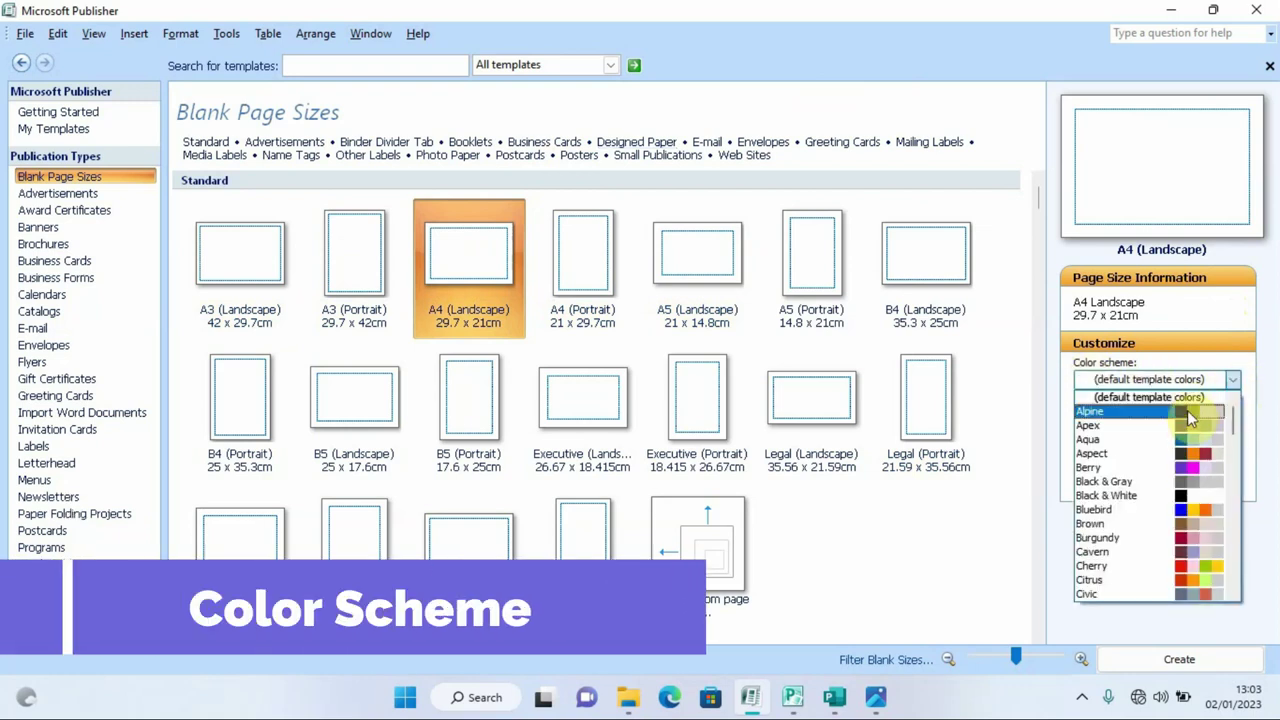
left_click(1235, 380)
left_click(1233, 433)
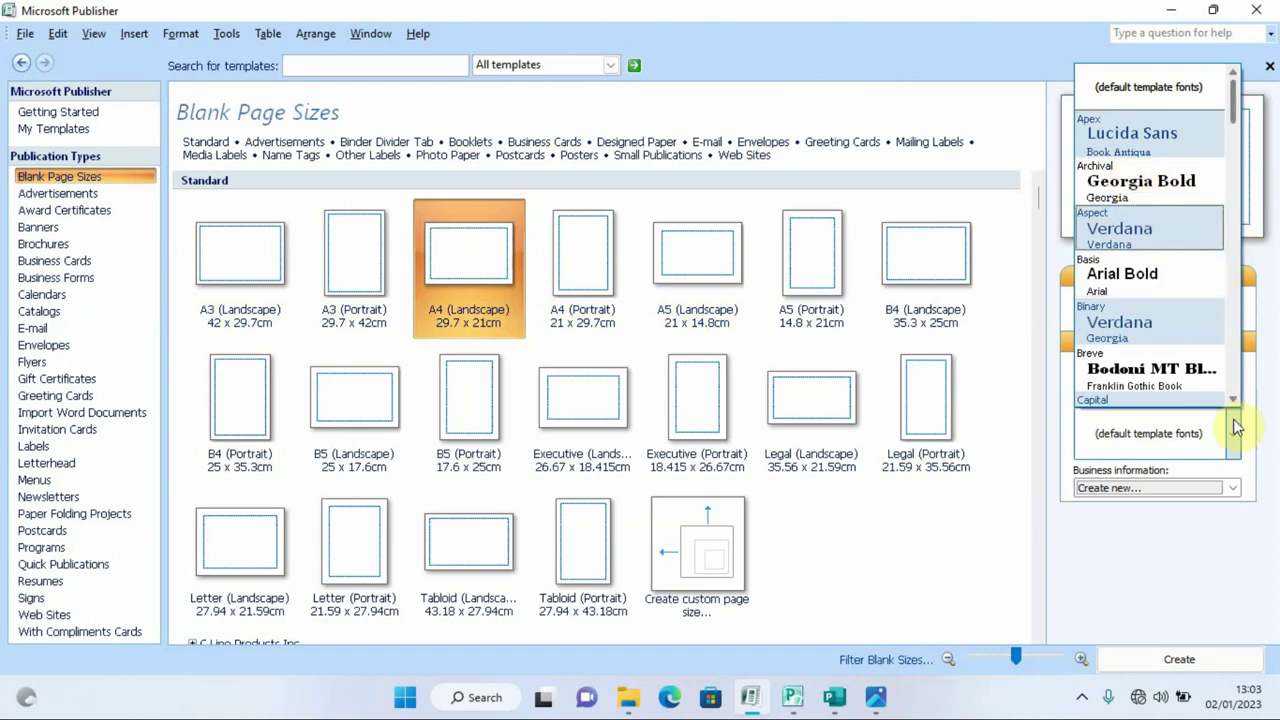
Step: View the fields for creating a new business information set, and leave without saving a set
left_click(1237, 490)
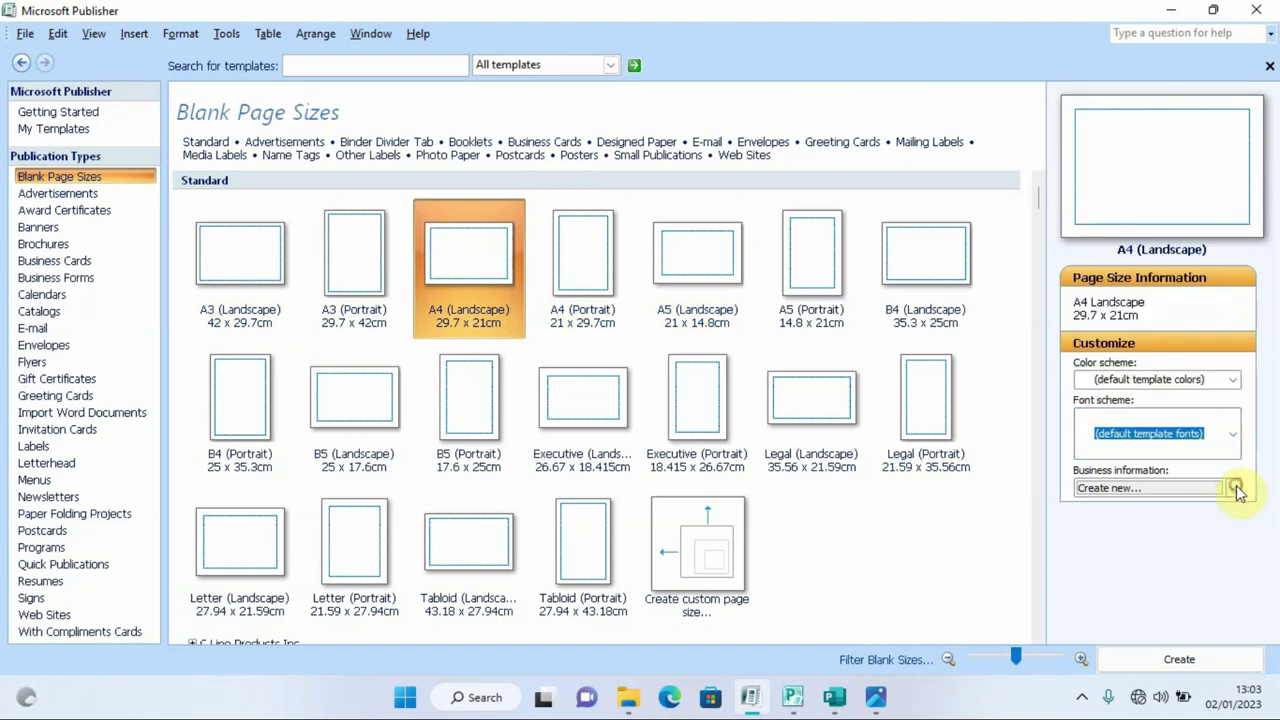
left_click(1237, 490)
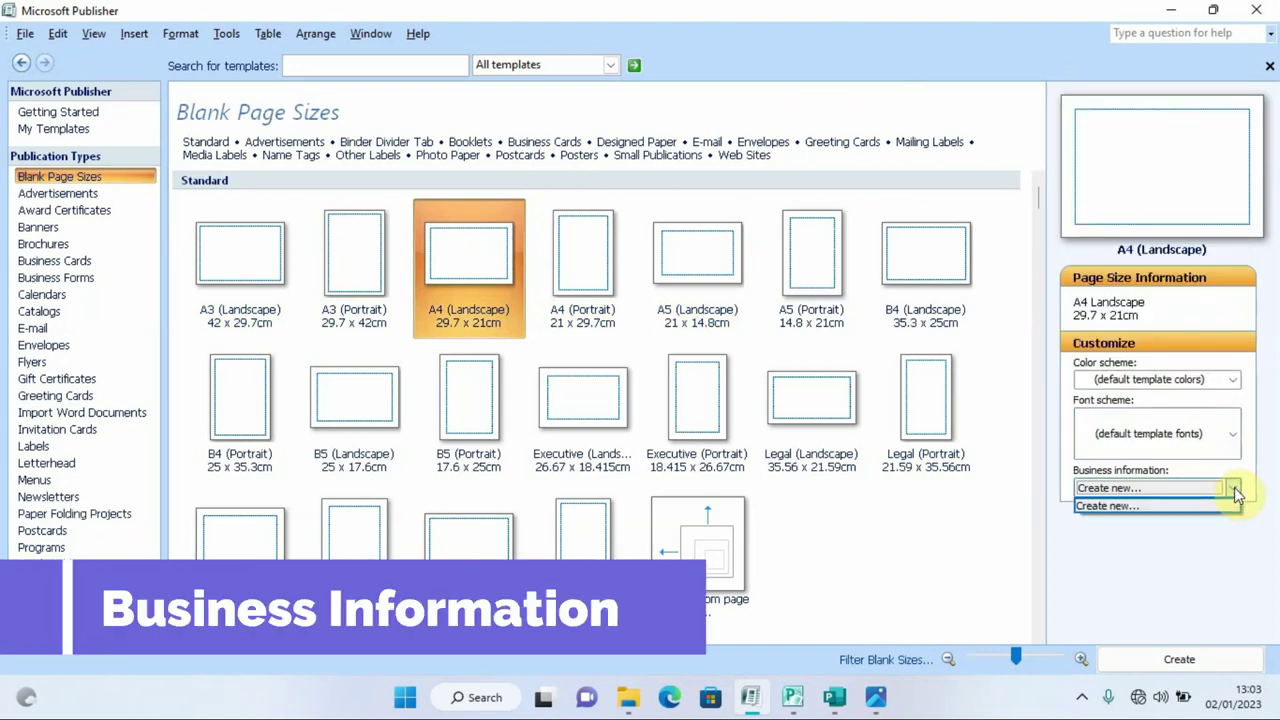
left_click(1132, 508)
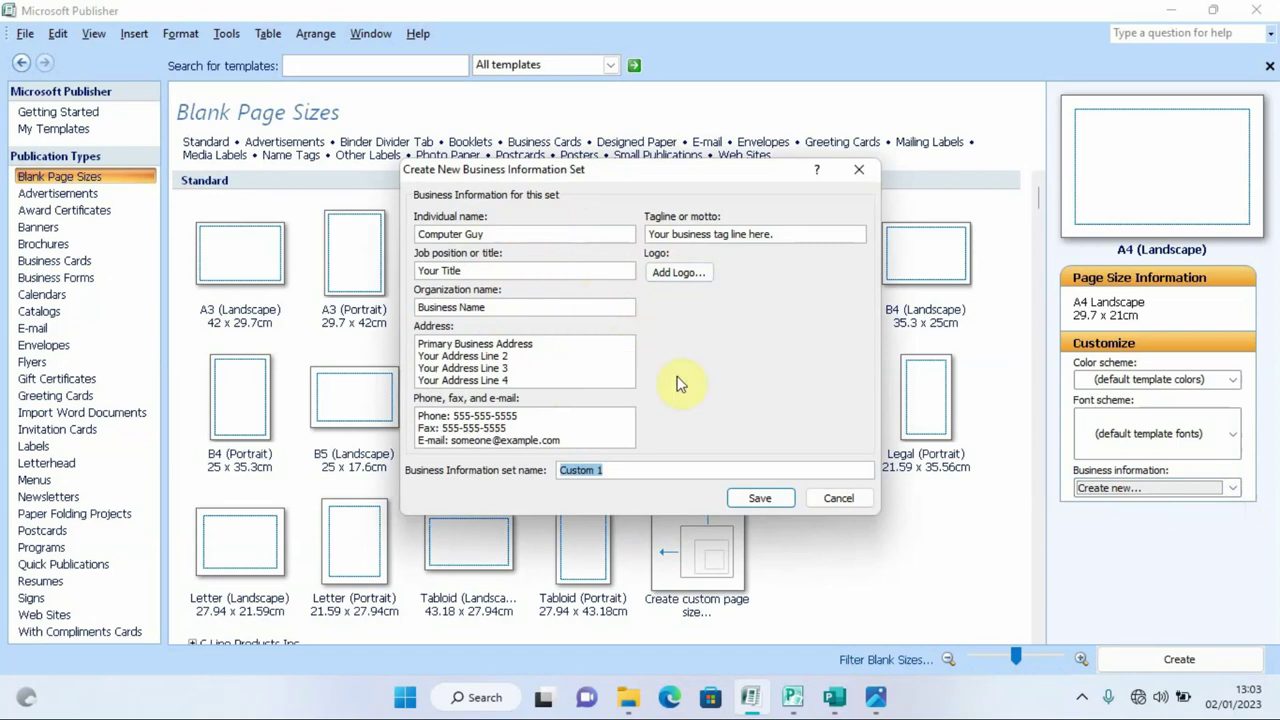
left_click(830, 496)
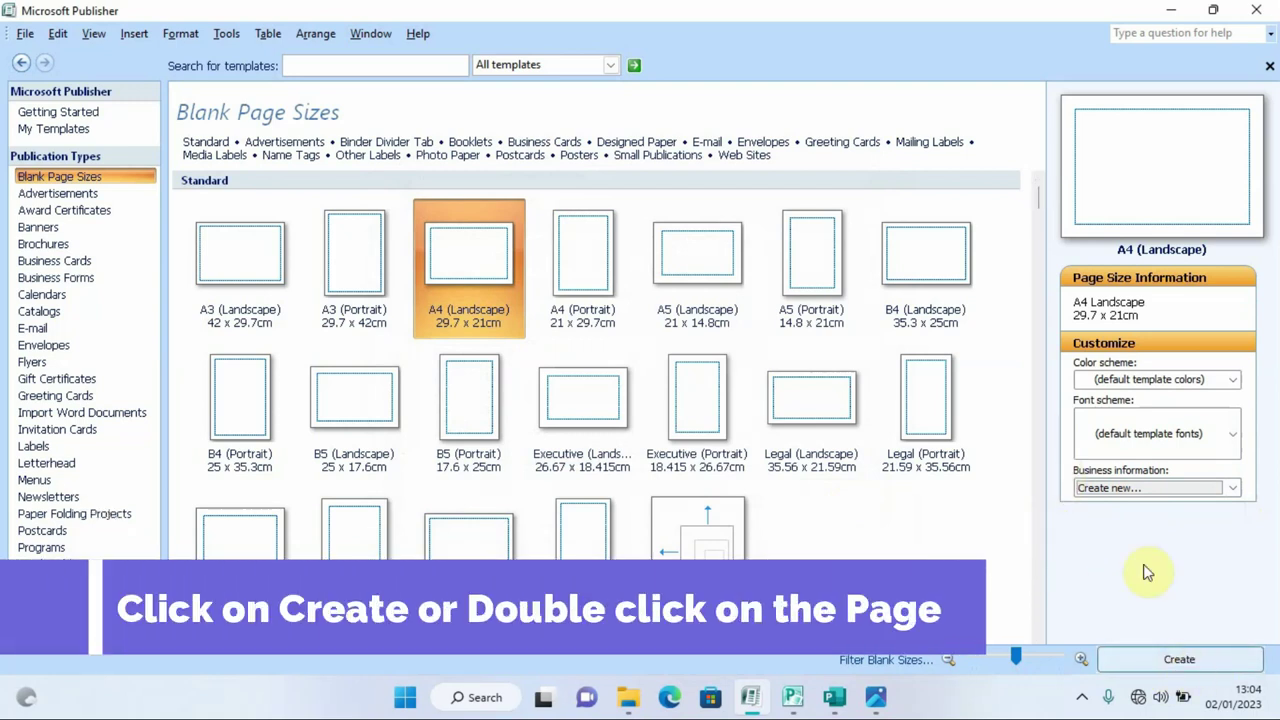
Step: Create the blank A4 landscape publication and view the labelled Publication Window picture 2.jpeg for reference
double_click(469, 250)
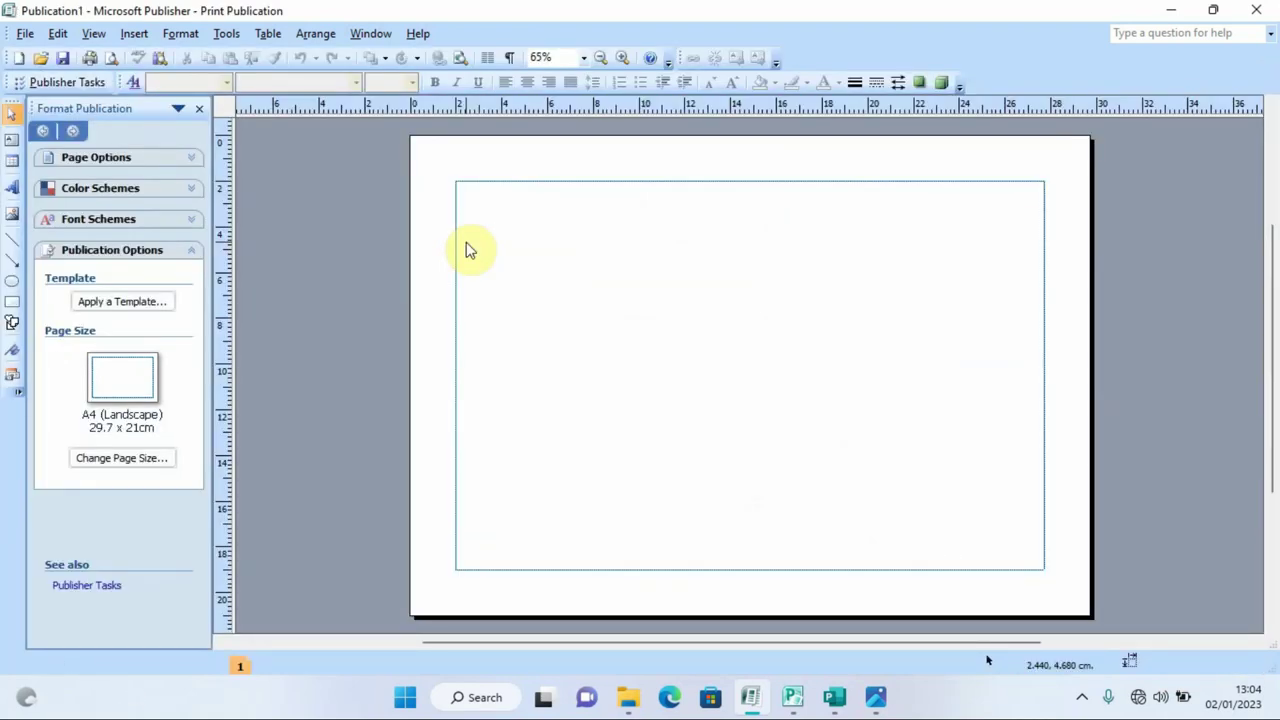
left_click(874, 694)
left_click(967, 397)
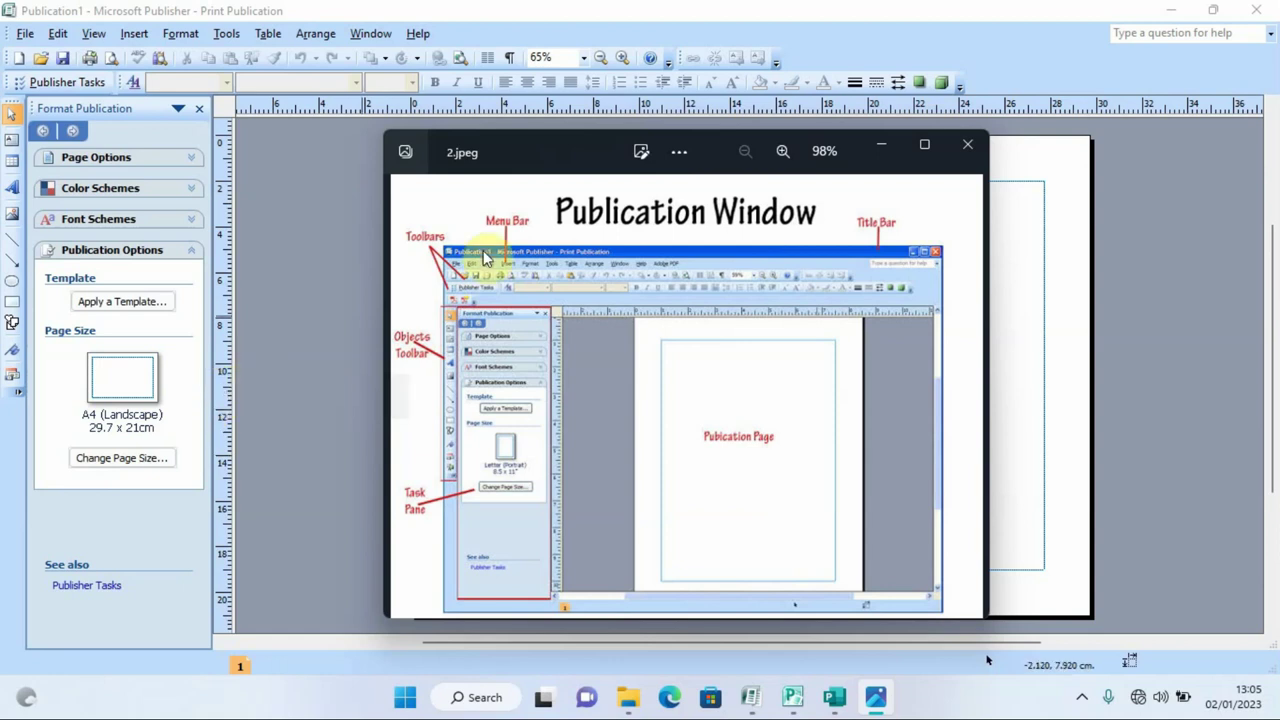
left_click(878, 150)
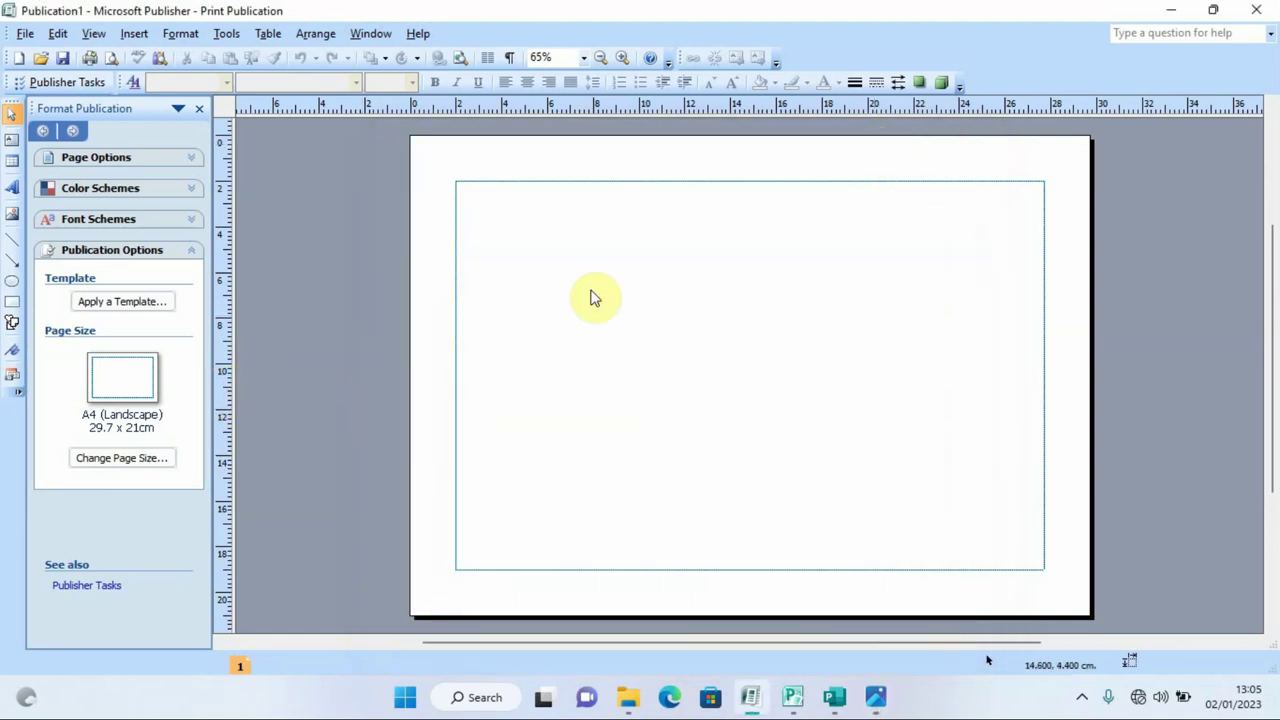
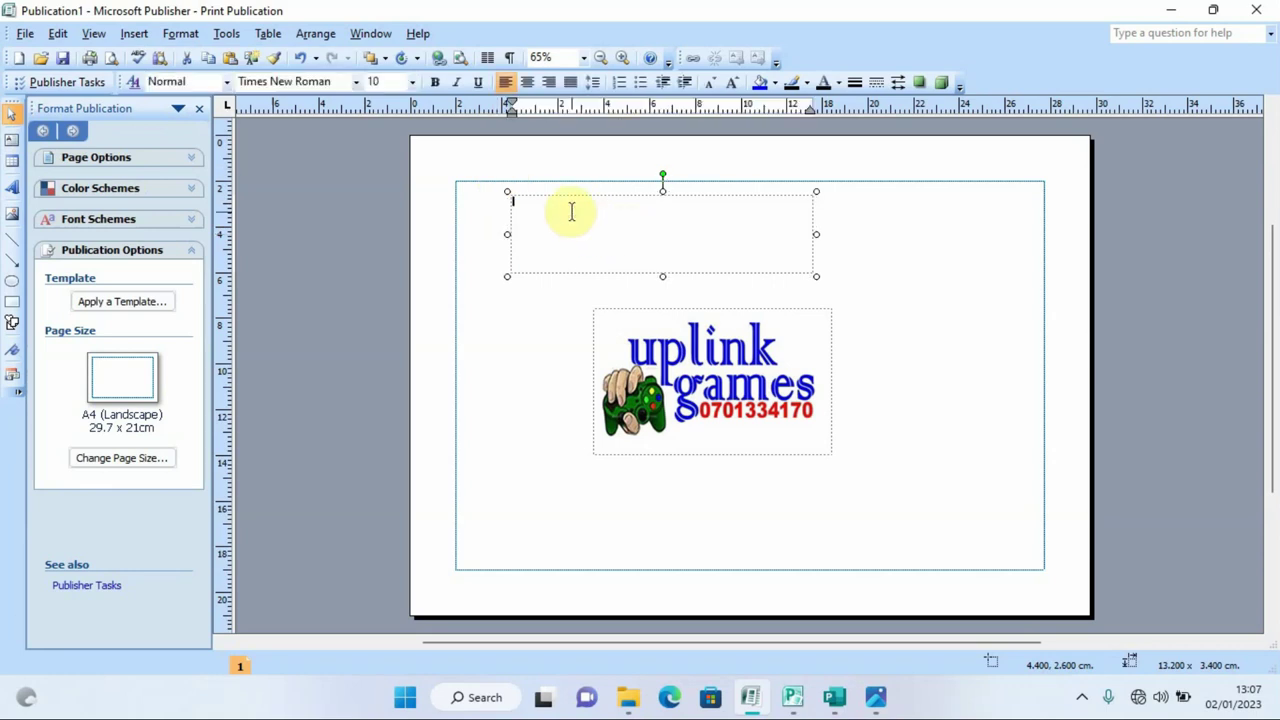
Step: Enter the presenter's first name followed by "the computer guy" in the empty text box above the logo
type("Hi")
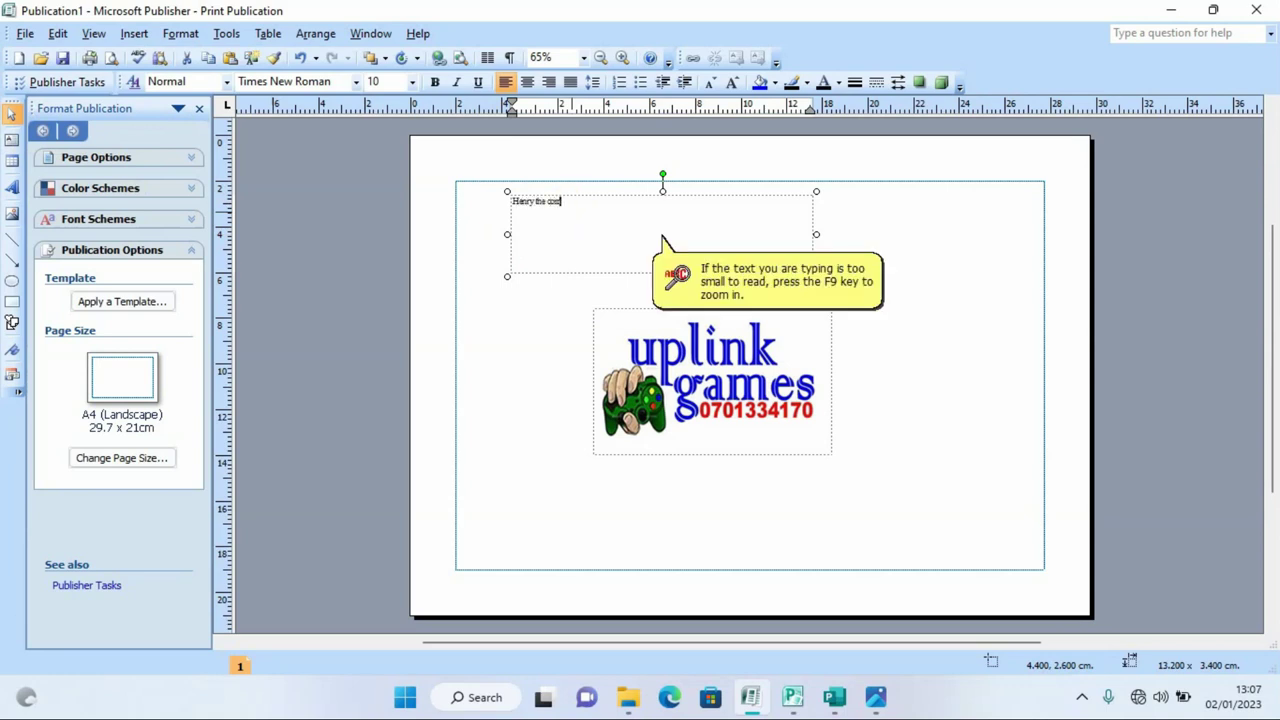
type("nry the computer guy")
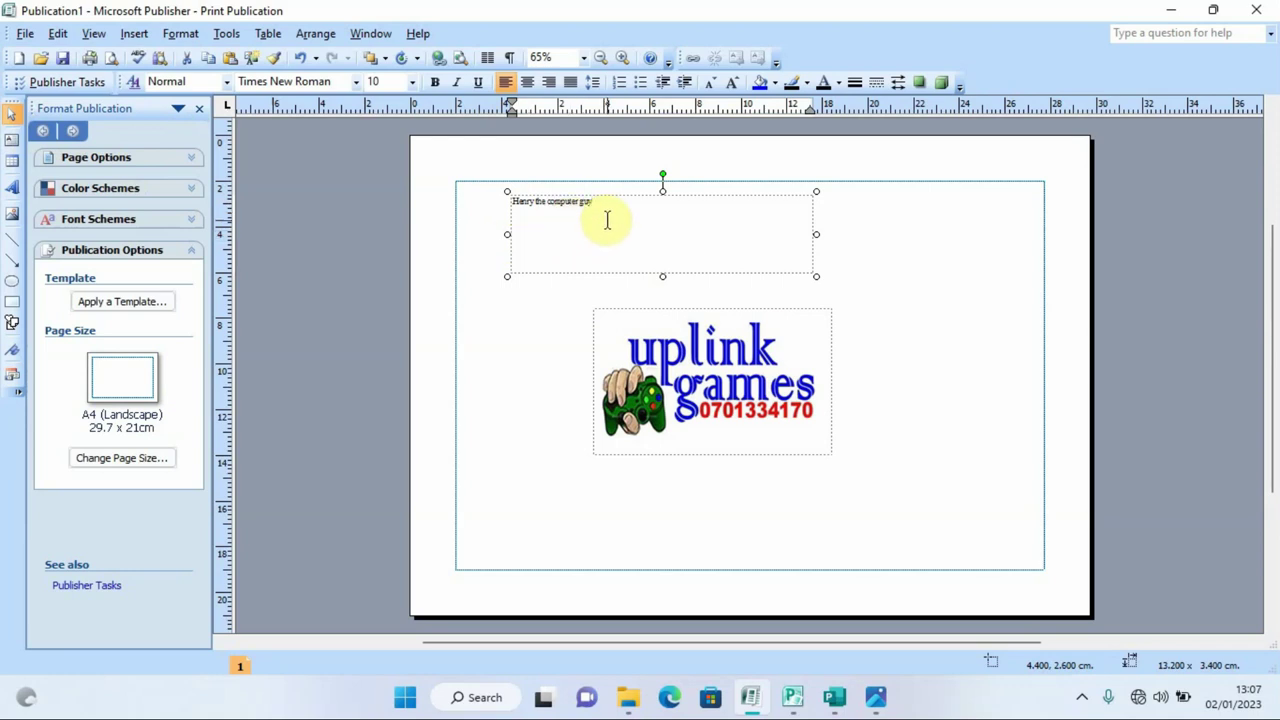
left_click(557, 208)
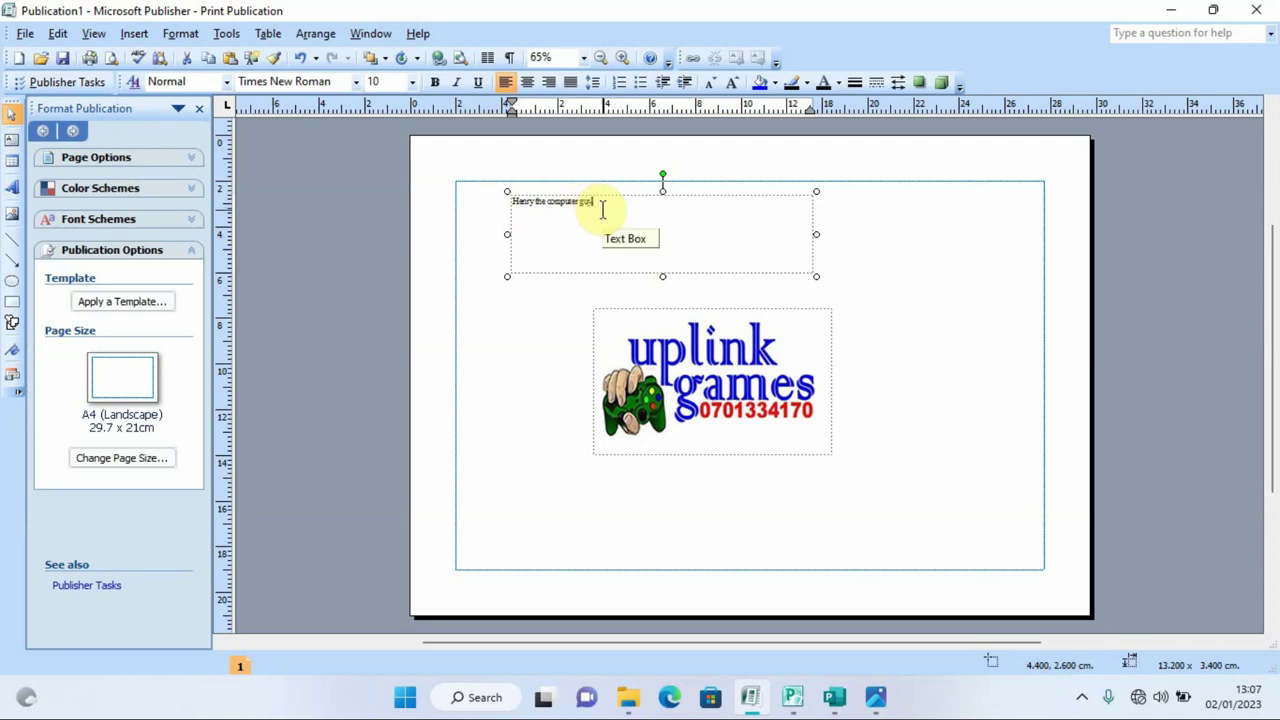
Step: Set the font size of the whole heading line to 16
left_click_drag(616, 209, 517, 210)
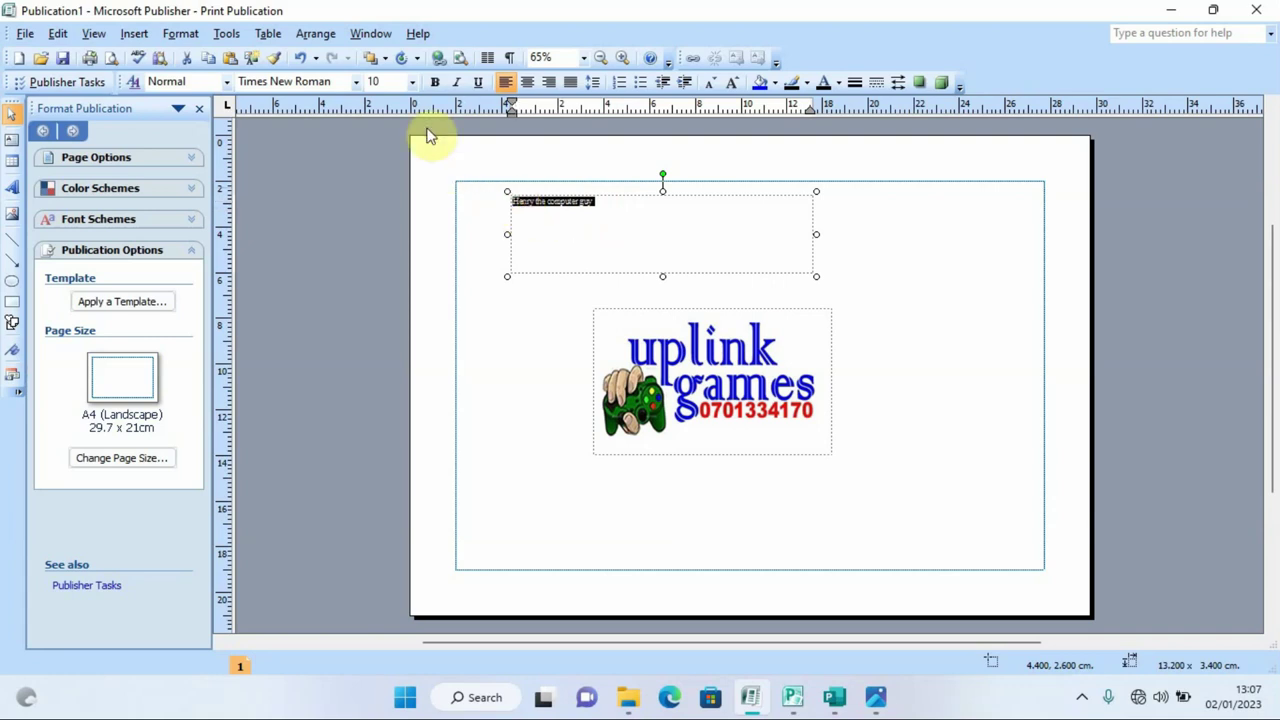
left_click(411, 83)
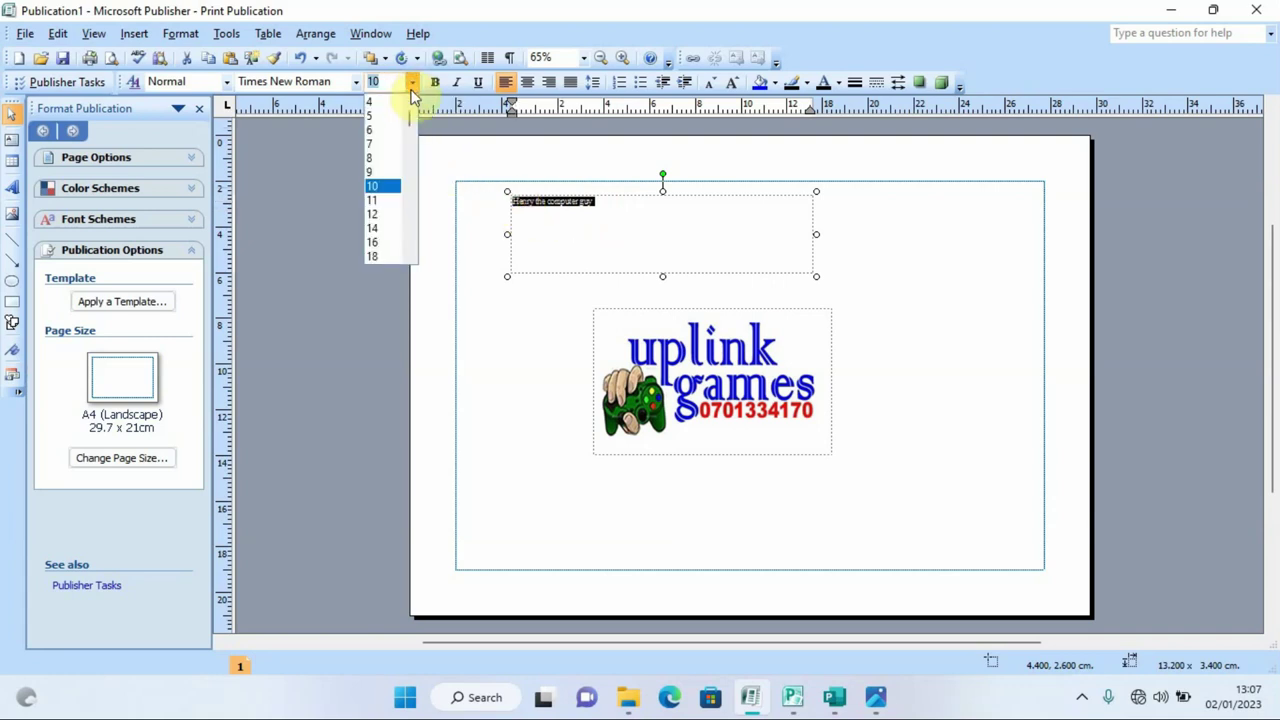
scroll(410, 150, "down", 1)
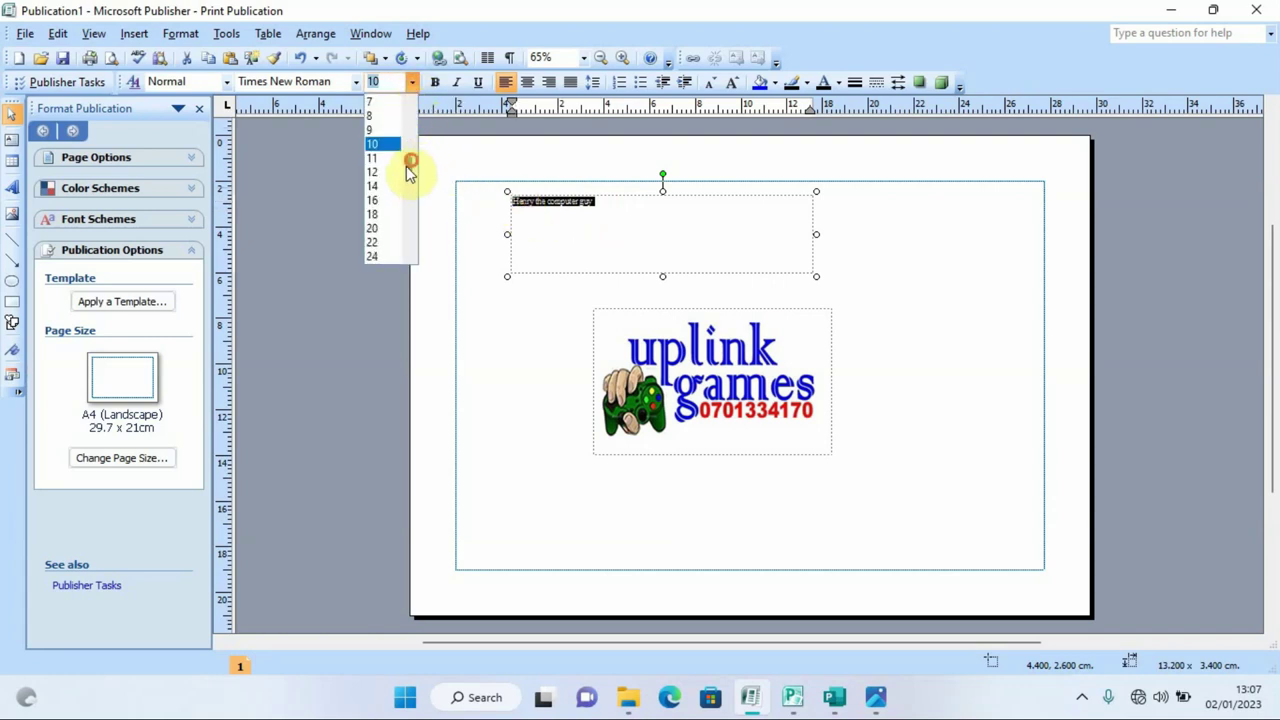
left_click(374, 201)
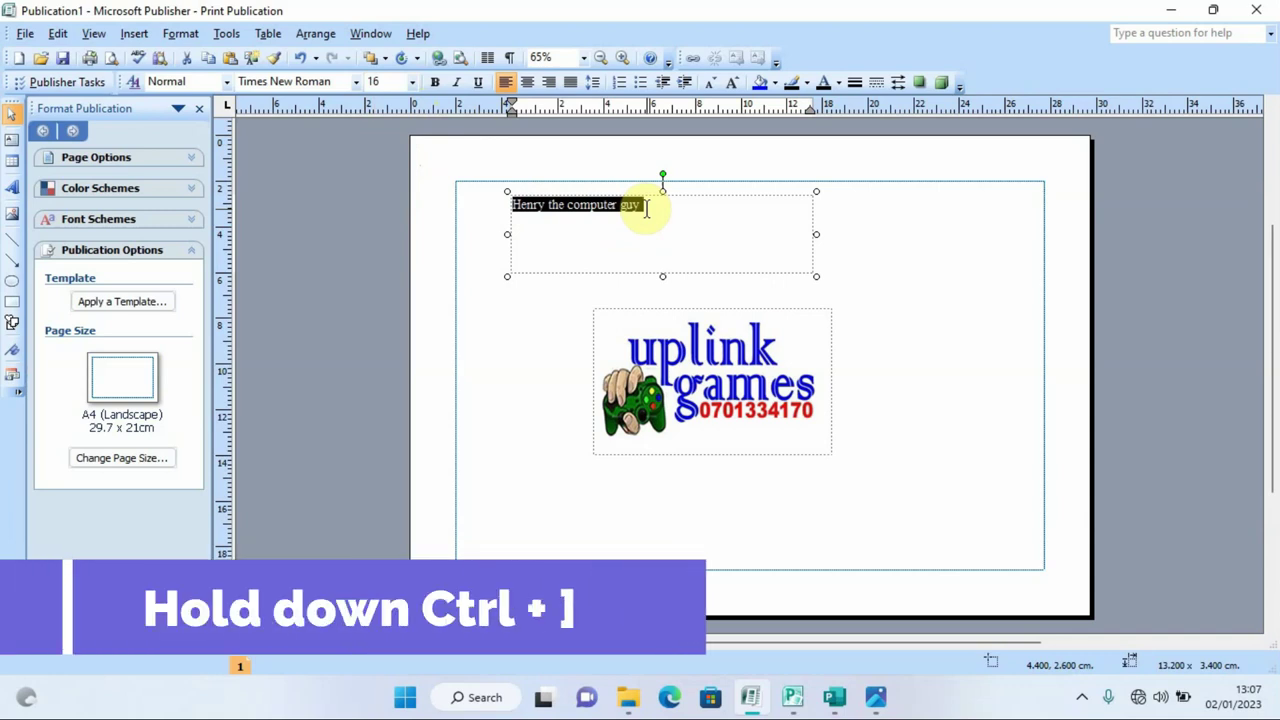
Step: Enlarge the selected heading text in one-point increments to size 37, filling the text box's width, and deselect it
key("ctrl+bracketright")
key("ctrl+bracketright")
key("ctrl+bracketright")
key("ctrl+bracketright")
key("ctrl+bracketright")
key("ctrl+bracketright")
key("ctrl+bracketright")
key("ctrl+bracketright")
key("ctrl+bracketright")
key("ctrl+bracketright")
key("ctrl+bracketright")
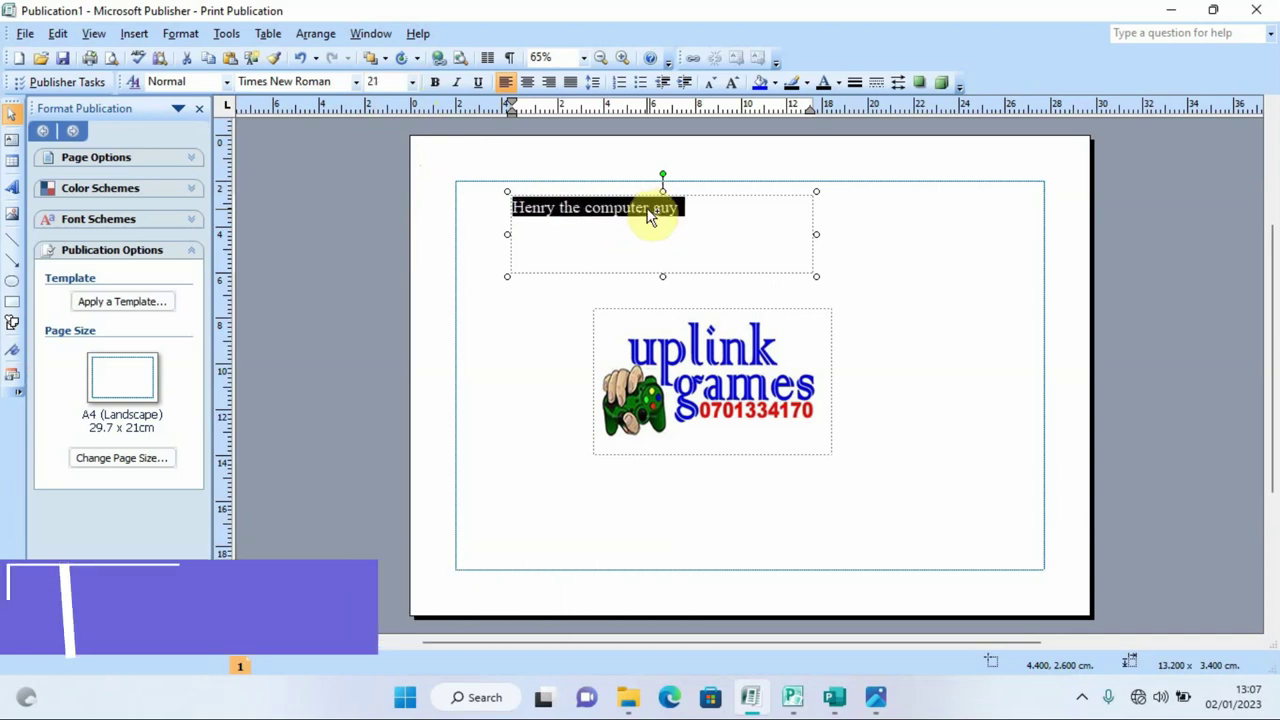
key("ctrl+bracketright")
key("ctrl+bracketright")
key("ctrl+bracketright")
key("ctrl+bracketright")
key("ctrl+bracketright")
key("ctrl+bracketright")
key("ctrl+bracketright")
key("ctrl+bracketright")
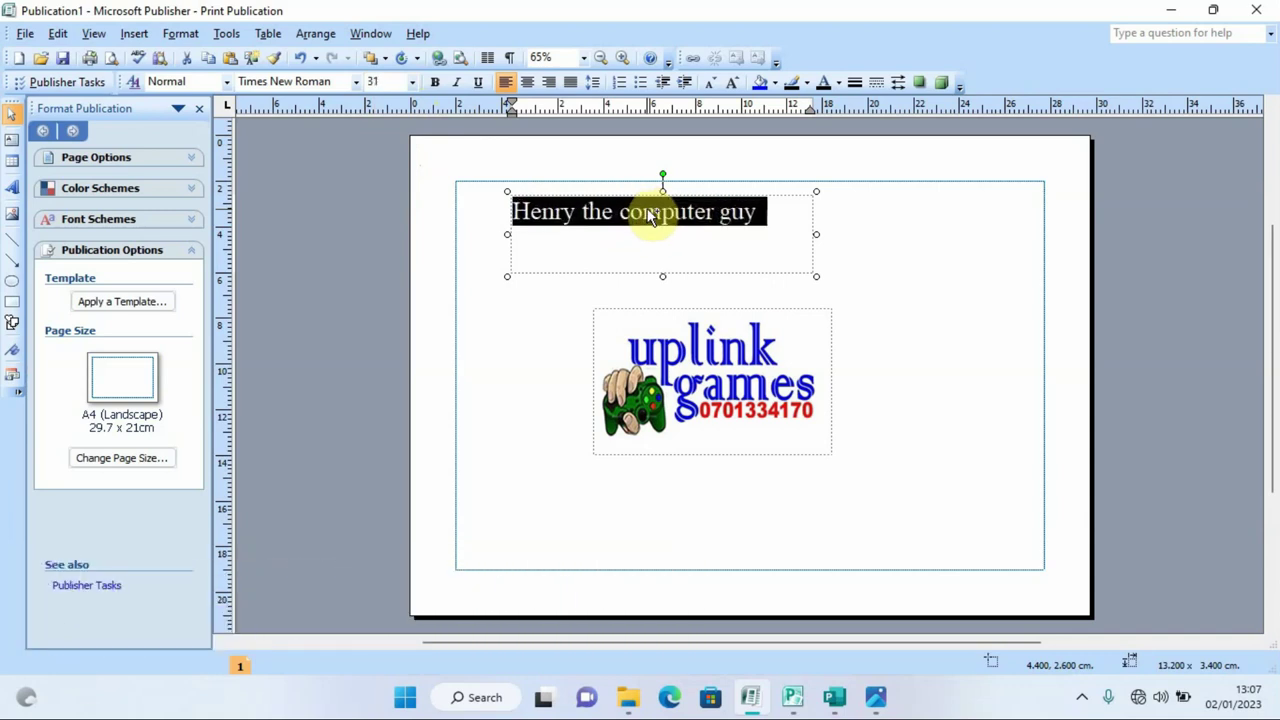
key("ctrl+bracketright")
key("ctrl+bracketright")
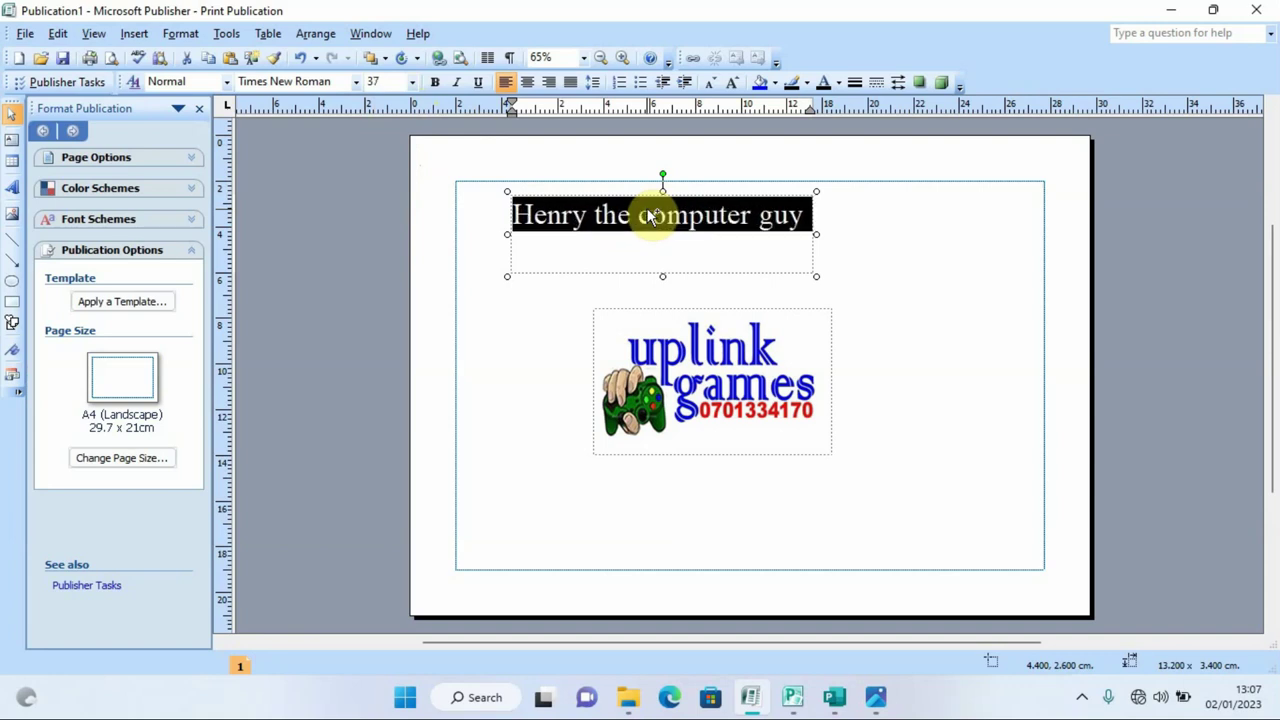
left_click(848, 231)
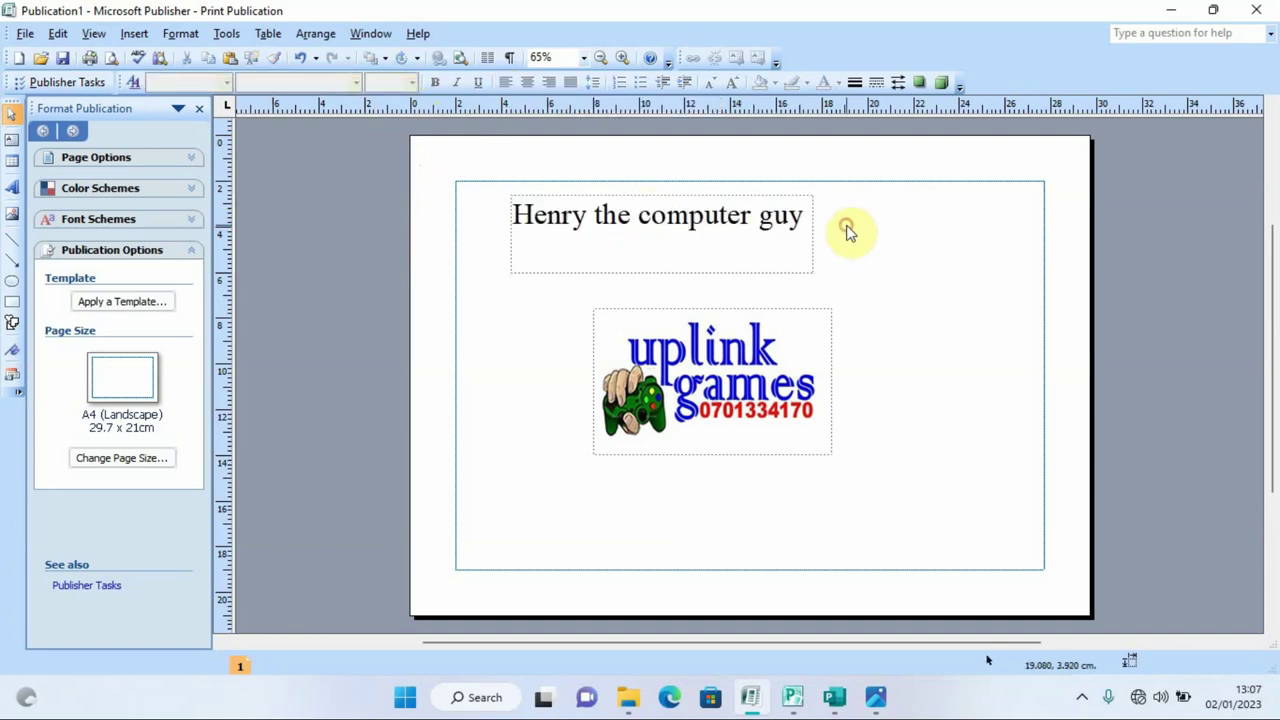
Step: Look through the preset font sizes available for the heading text, keeping its current size
left_click(751, 215)
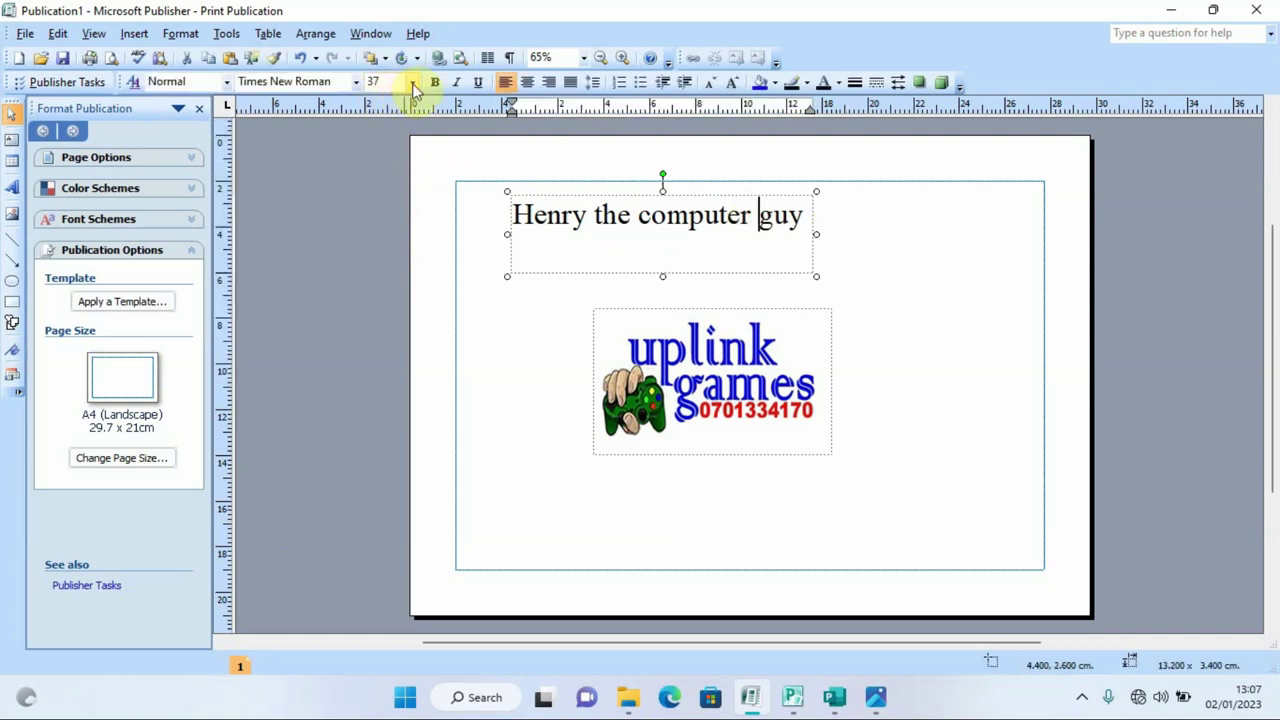
left_click(412, 82)
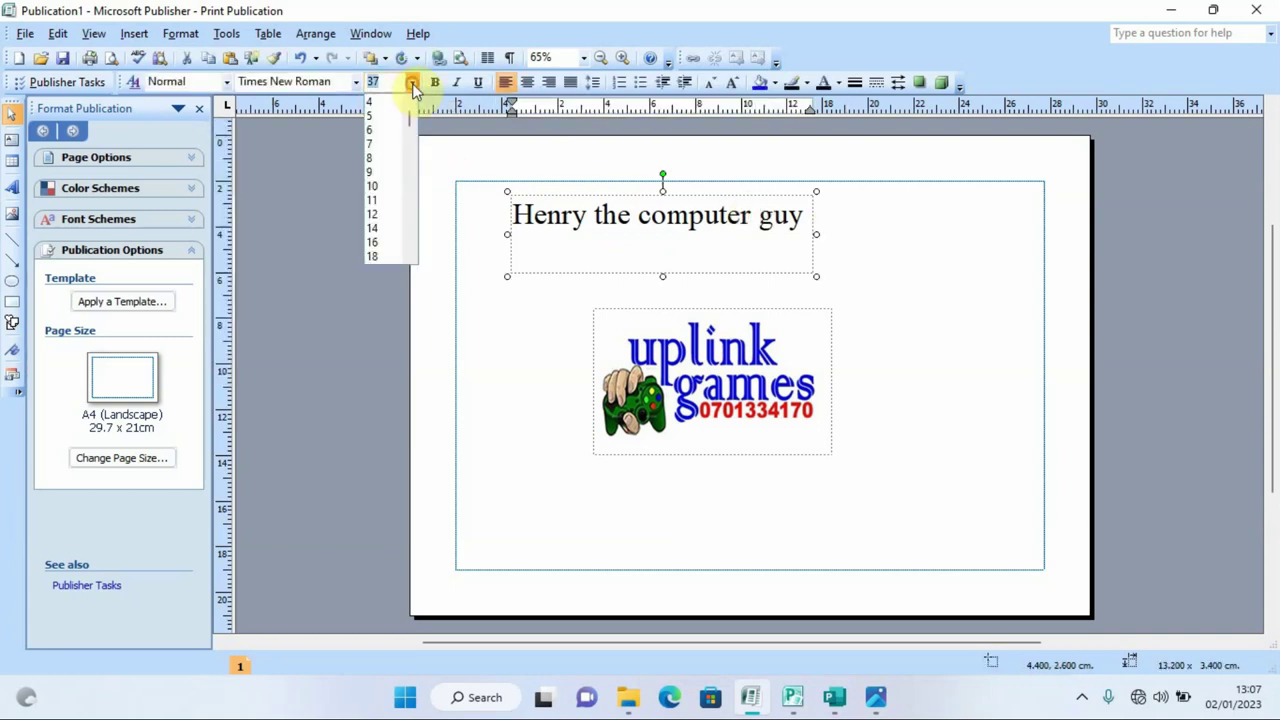
left_click(805, 228)
left_click_drag(805, 228, 508, 215)
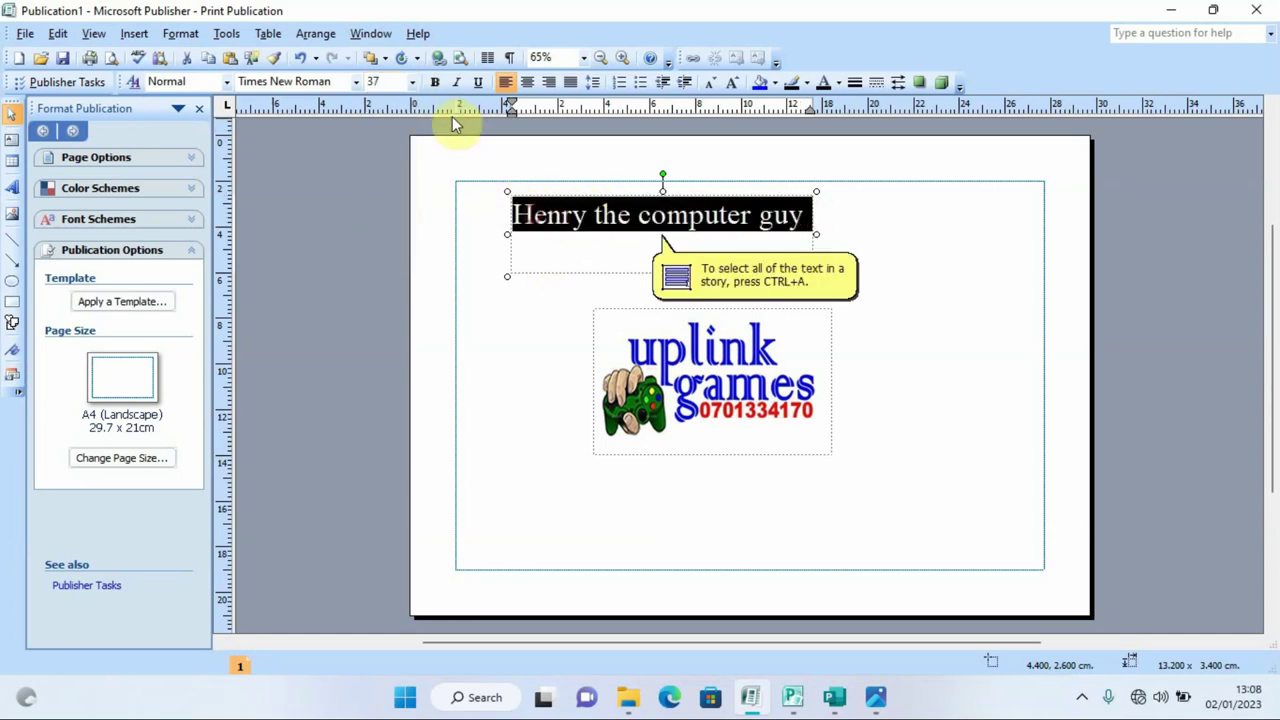
left_click(412, 82)
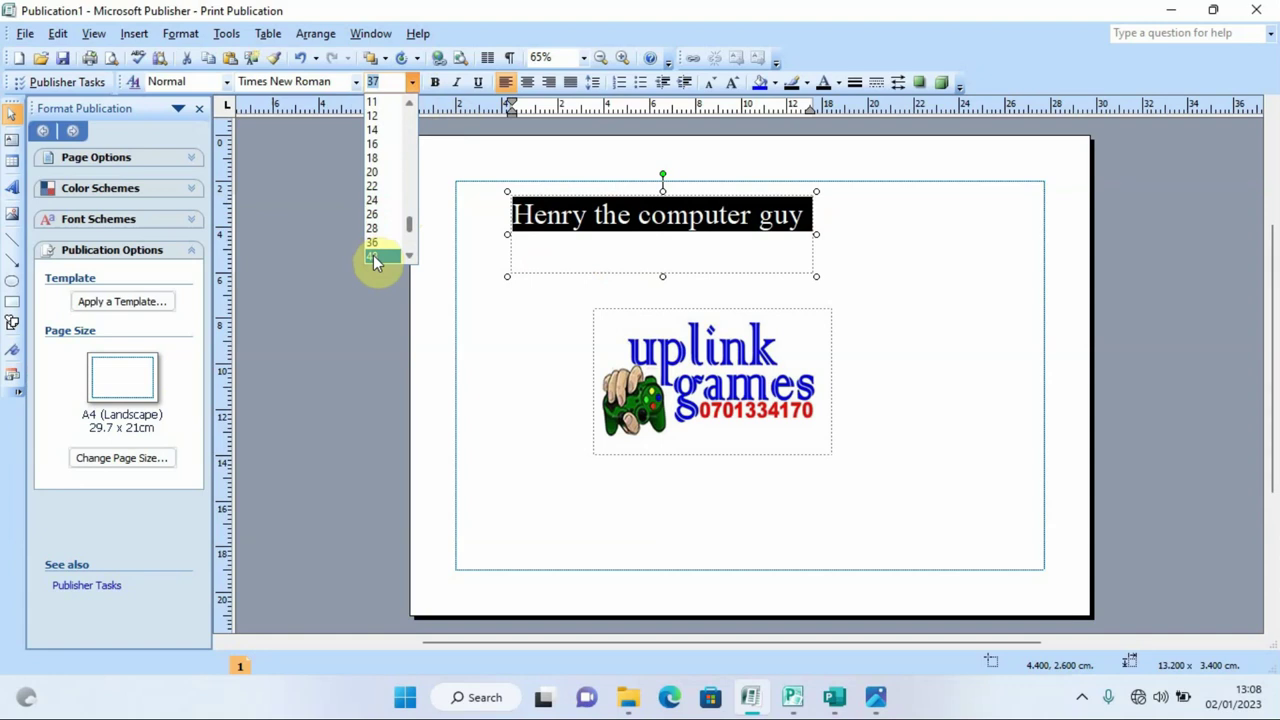
left_click(713, 240)
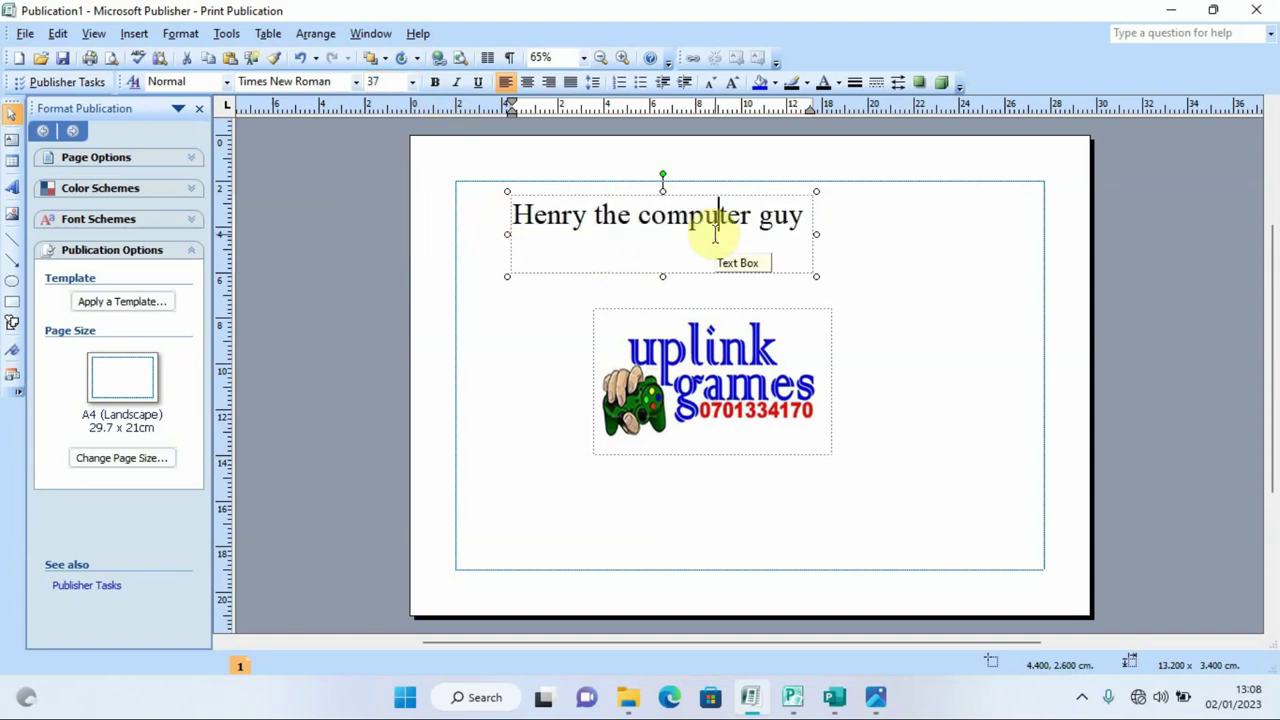
left_click_drag(806, 216, 543, 222)
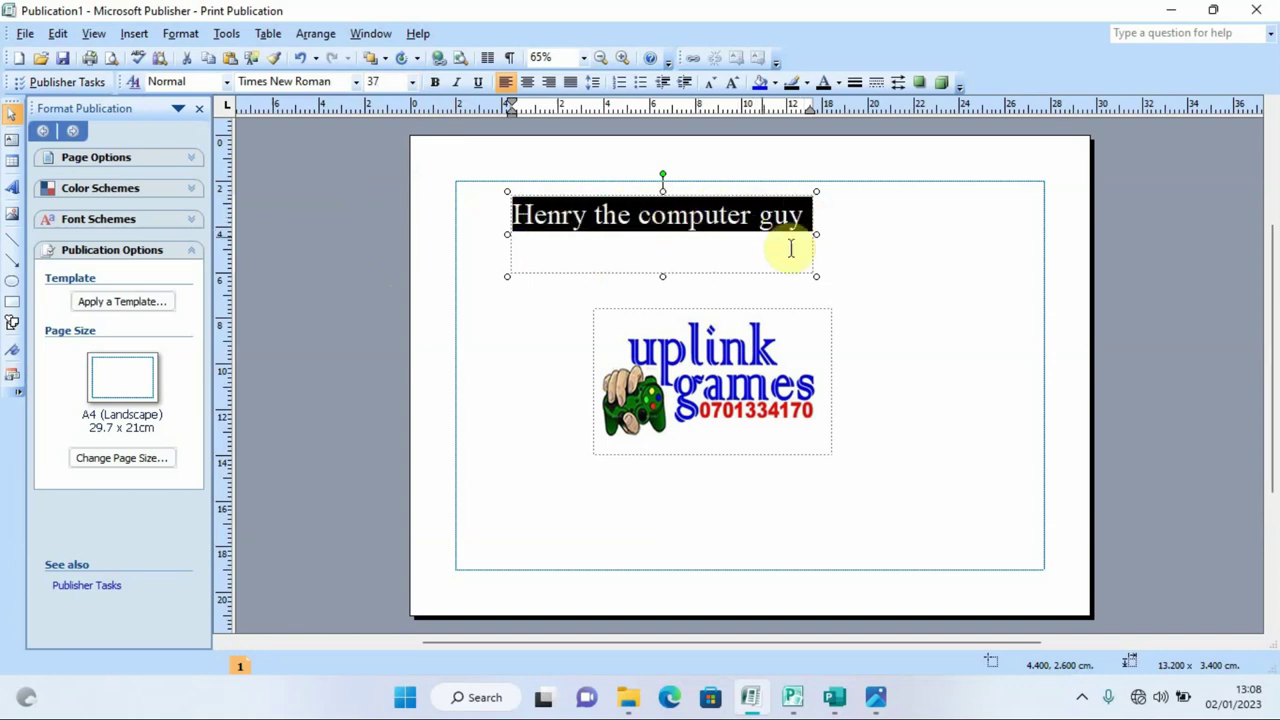
left_click(846, 248)
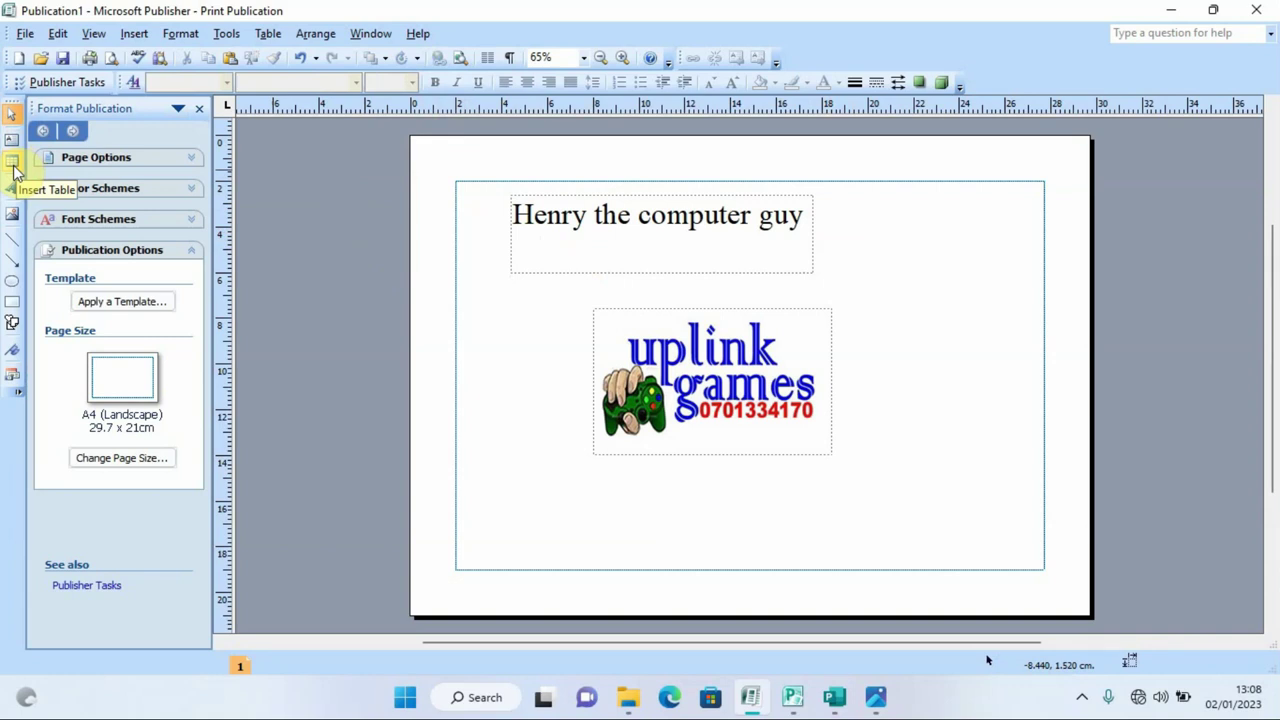
Step: Shrink the uplink games logo to about 6 x 3.7 cm and move it beside the heading in the page's upper-right corner
left_click(775, 336)
left_click_drag(828, 311, 731, 440)
left_click_drag(655, 410, 930, 226)
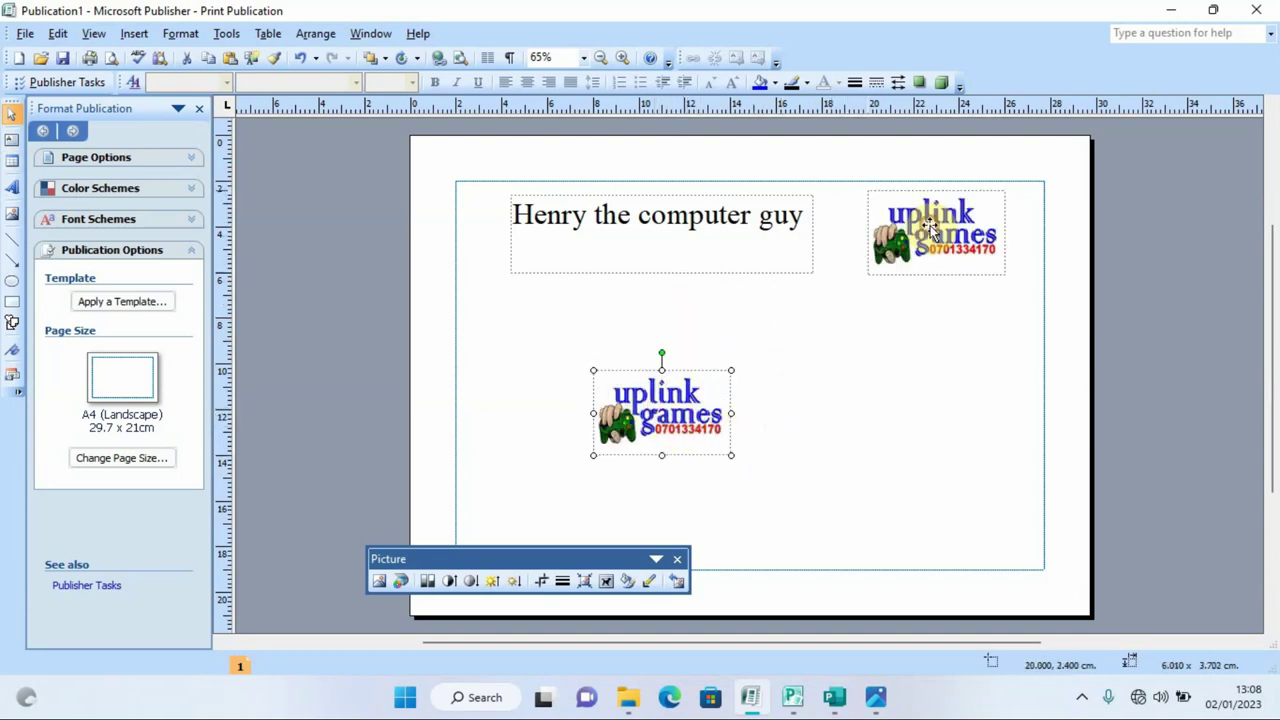
left_click(677, 559)
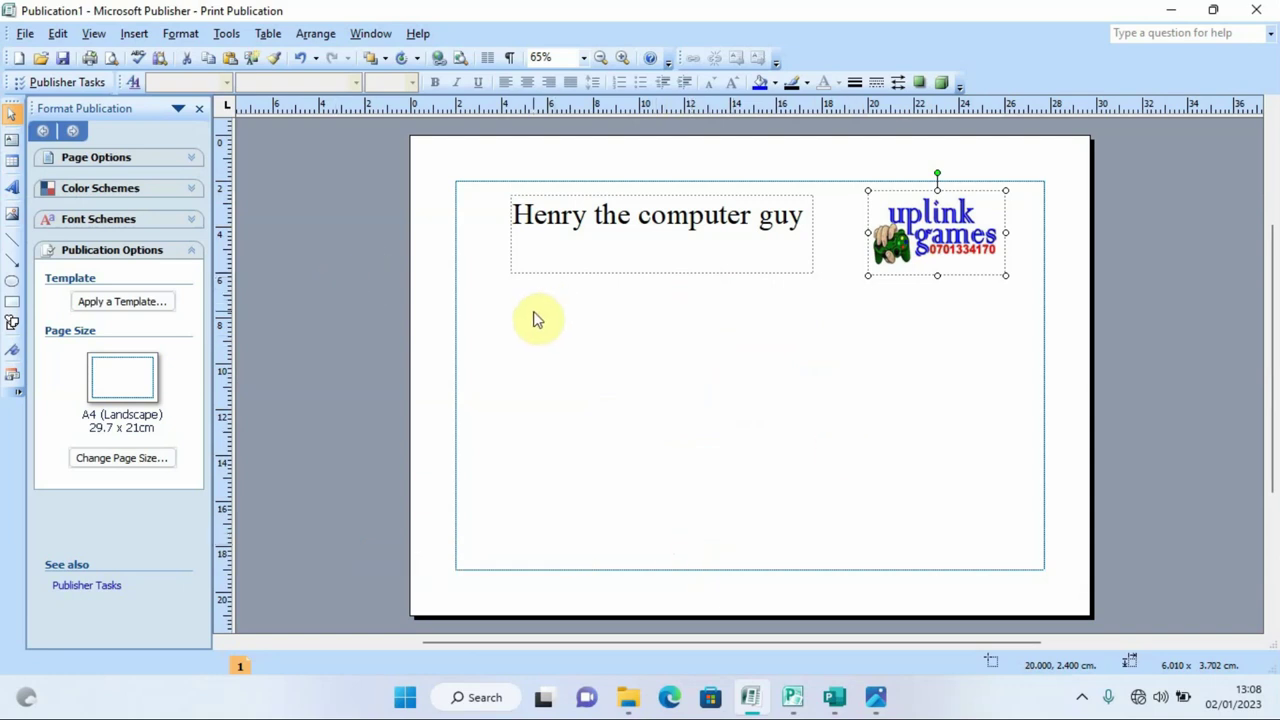
Step: Insert an unformatted table of 15 rows and 8 columns, about 22.2 x 9.4 cm, below the heading and logo
left_click(14, 163)
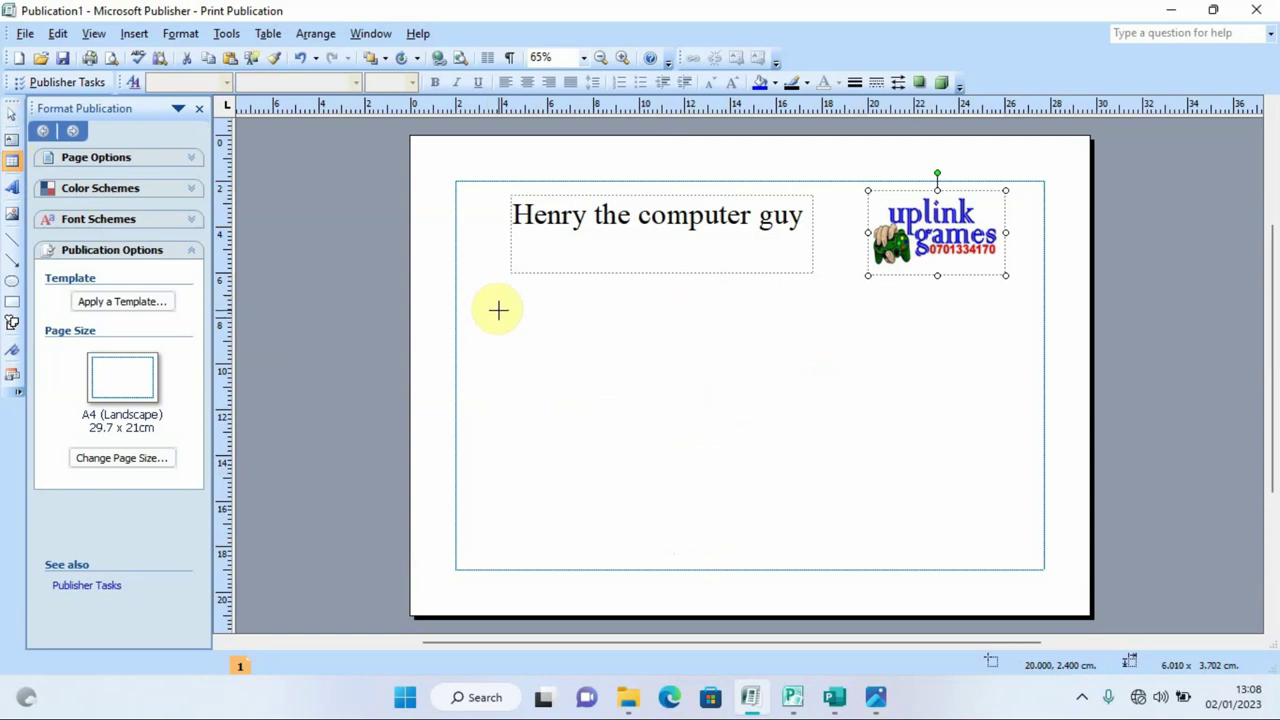
left_click_drag(498, 310, 1005, 533)
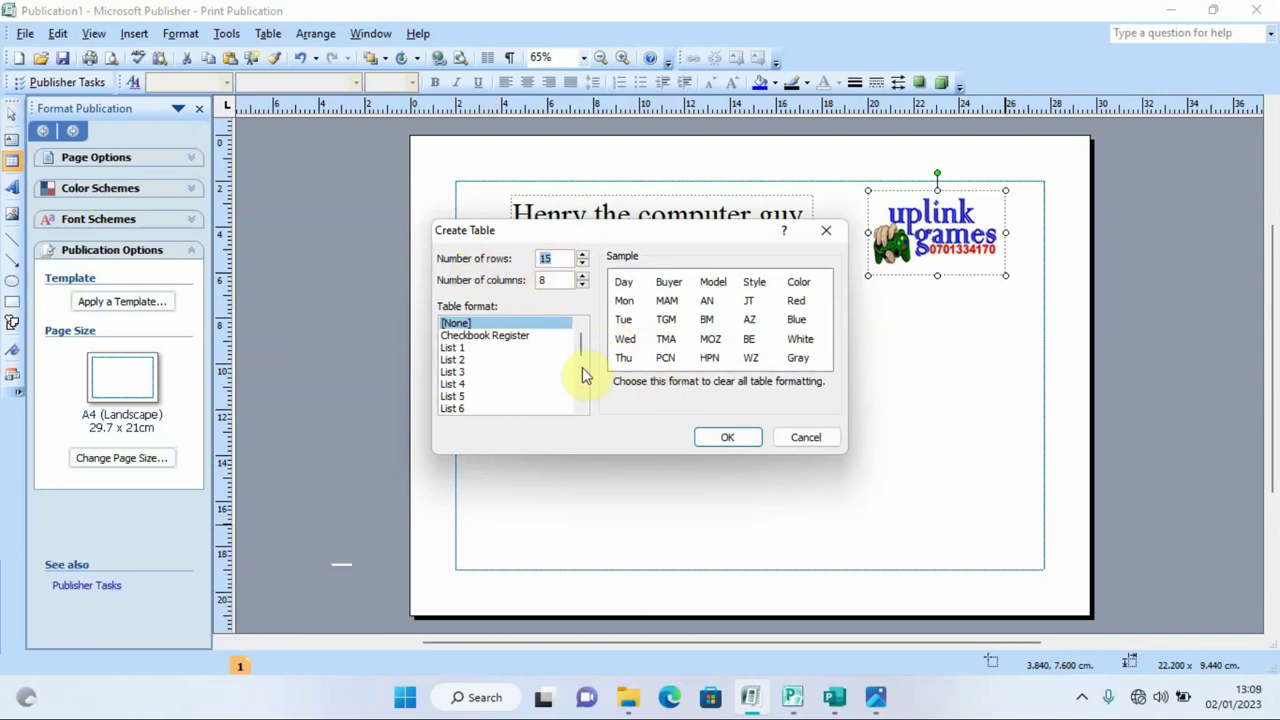
left_click(724, 440)
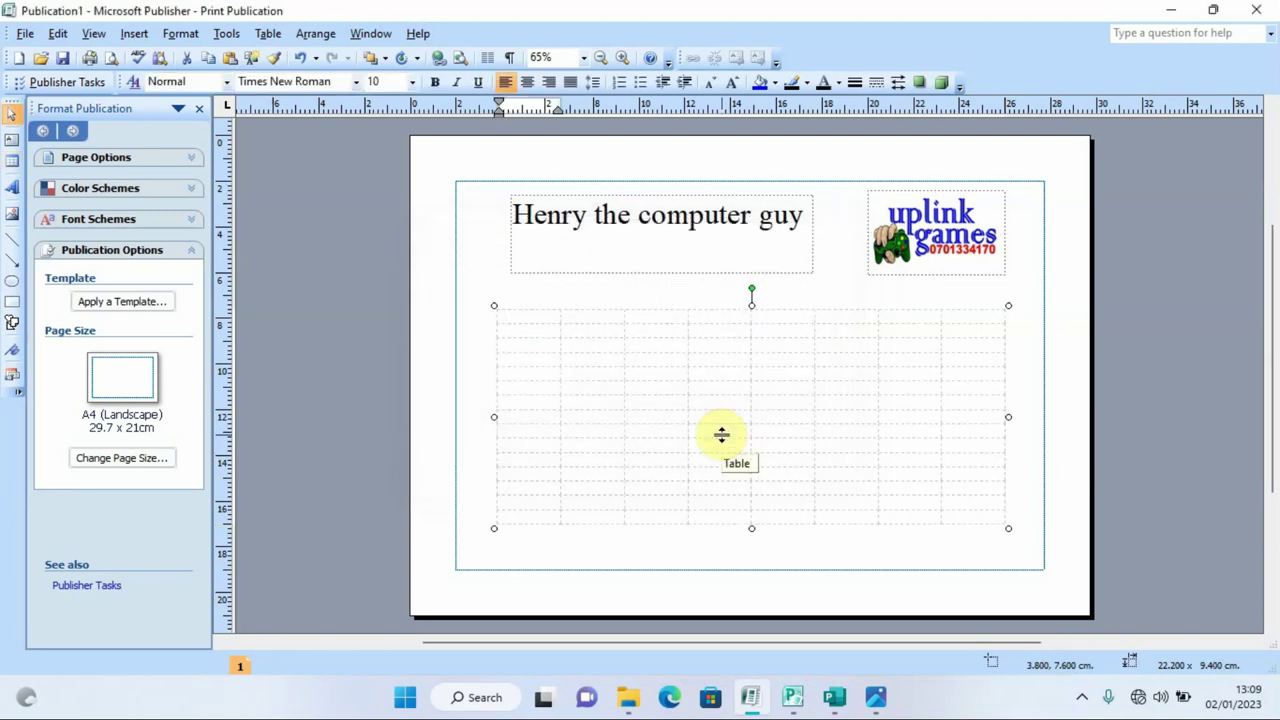
Step: Open the new table's format settings and review its size, layout and cell property options
double_click(656, 309)
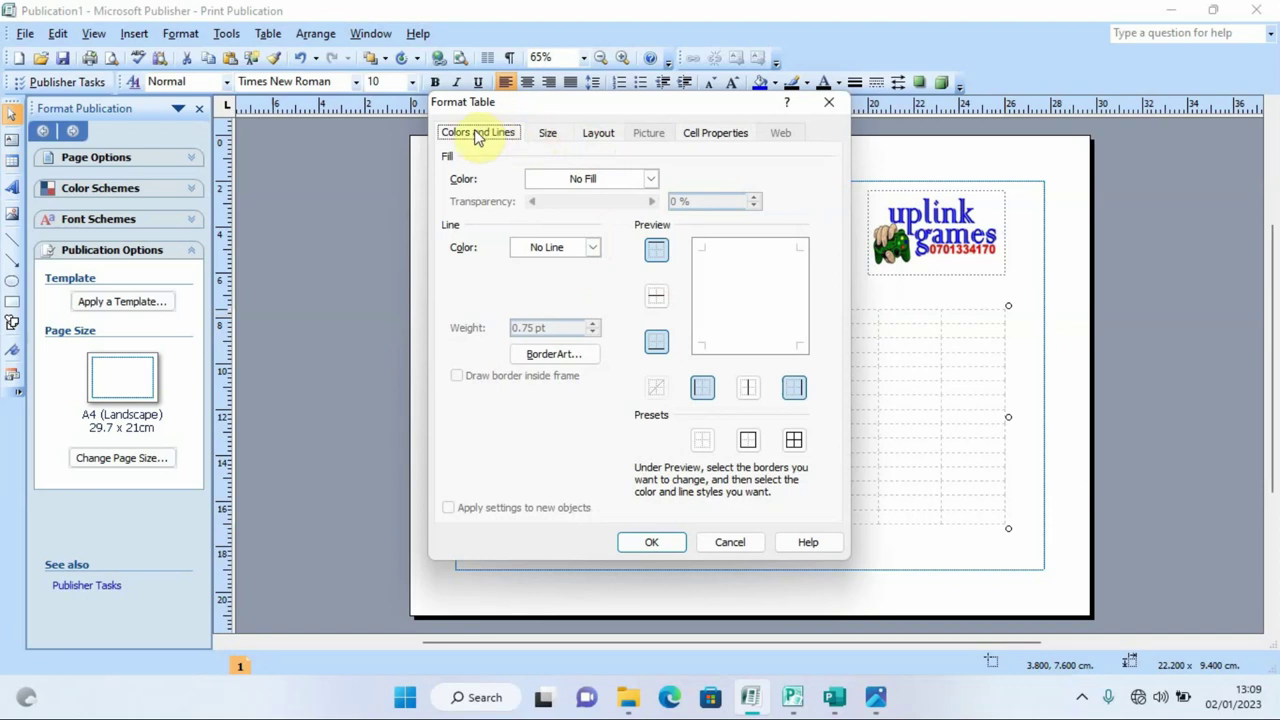
left_click(550, 136)
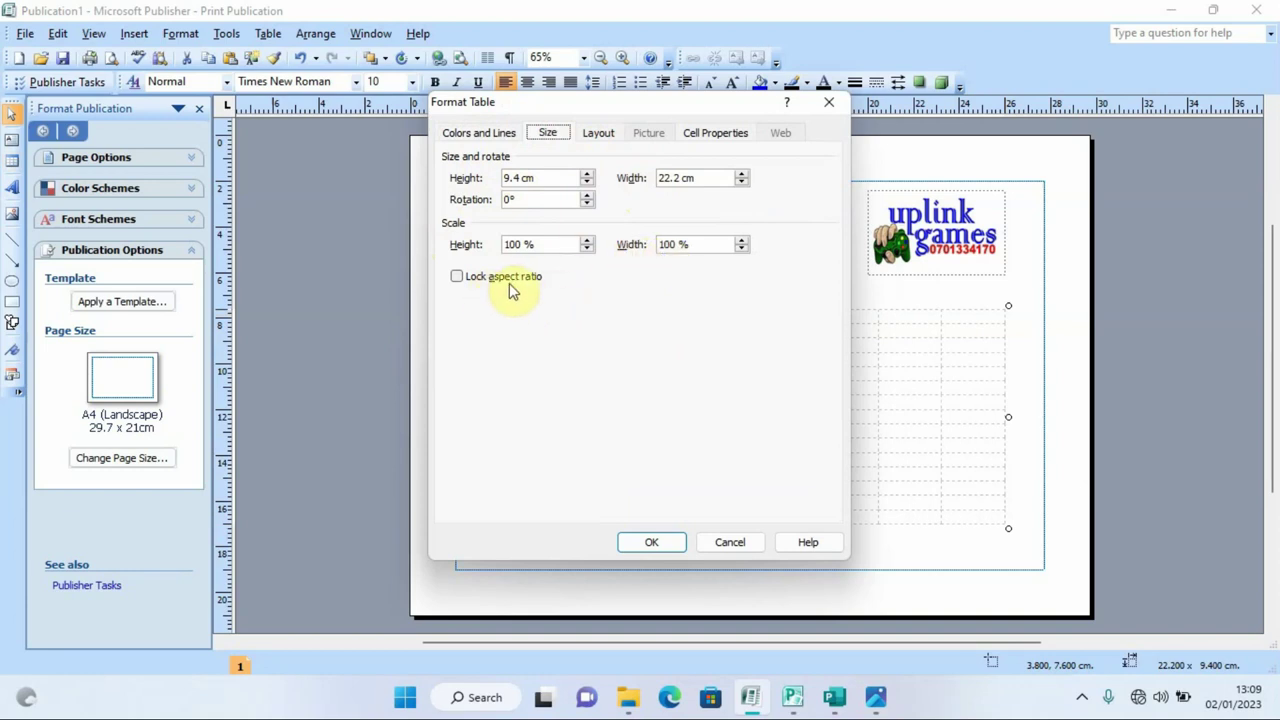
left_click(598, 135)
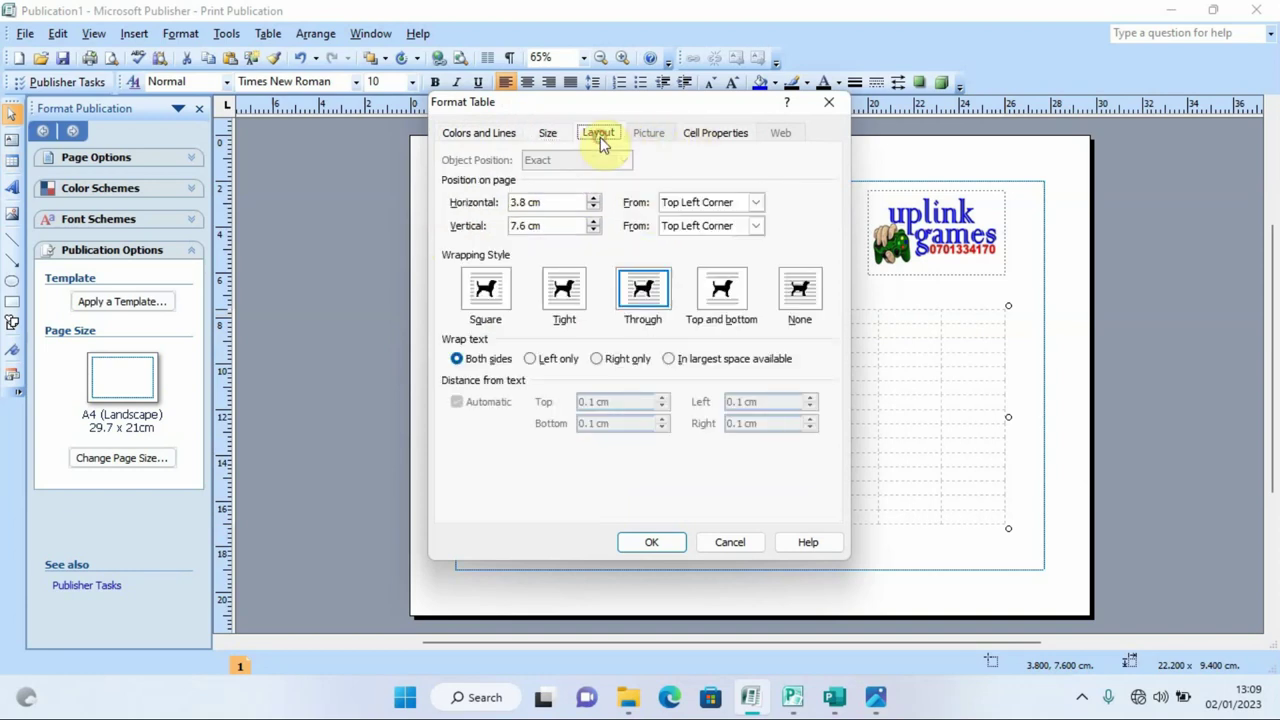
left_click(716, 140)
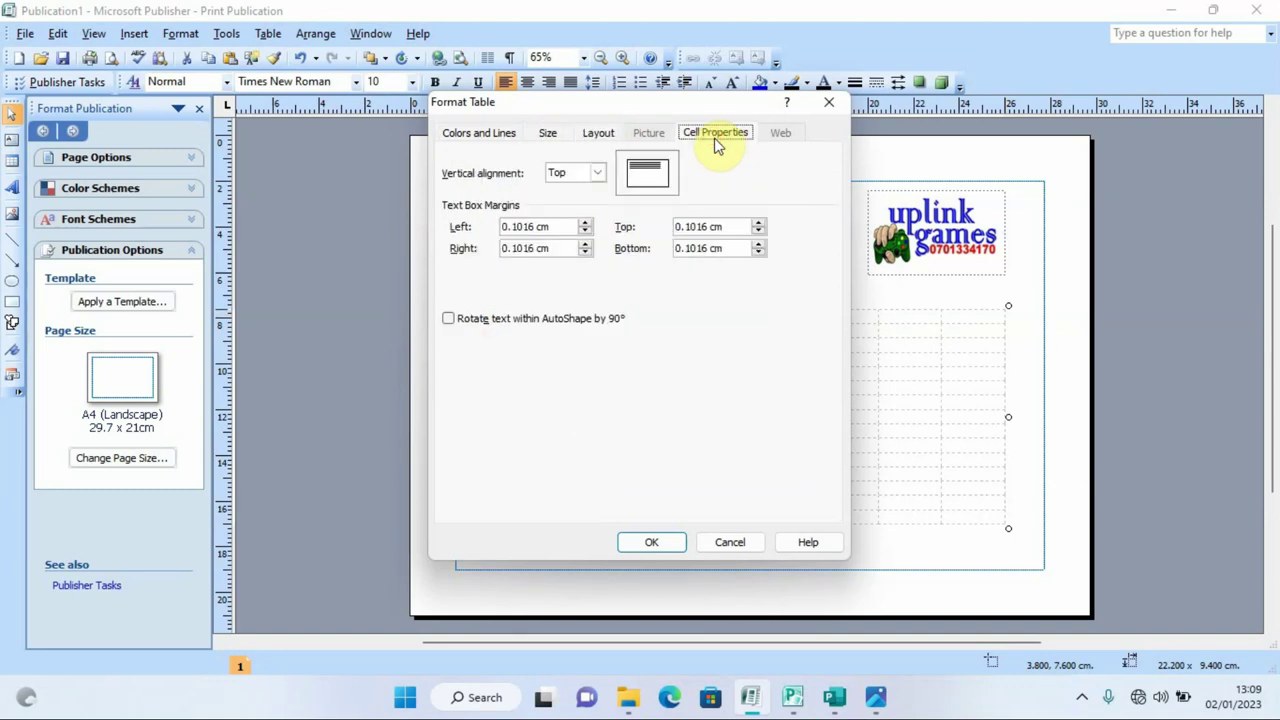
left_click(473, 141)
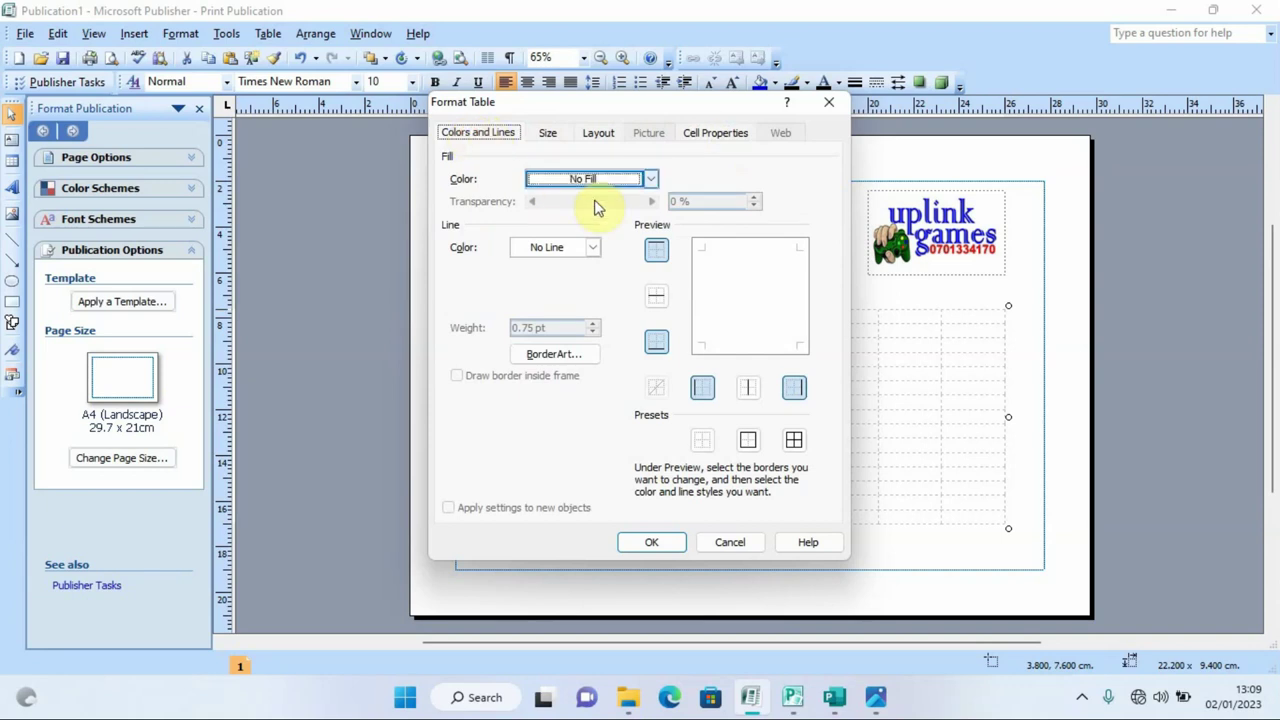
Step: Set the table's line color to black, raise the weight to 2 pt, and apply the full grid preset for all inner and outer borders
left_click(593, 249)
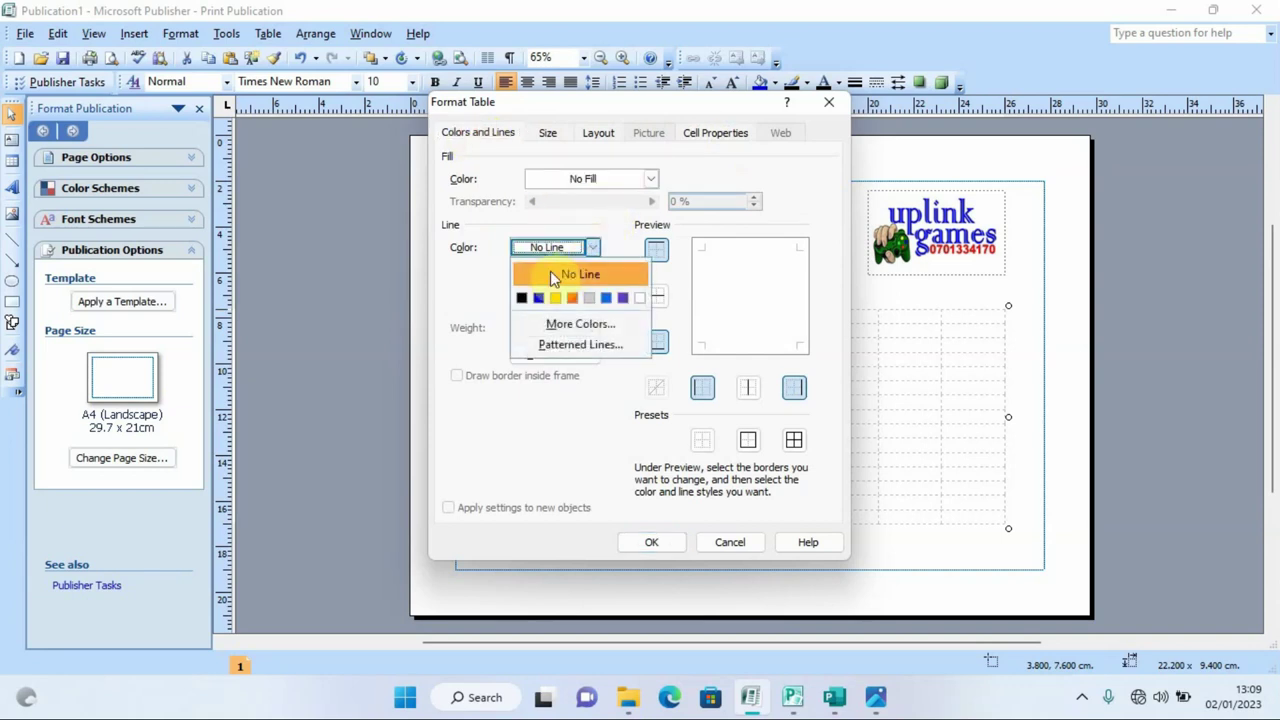
left_click(522, 299)
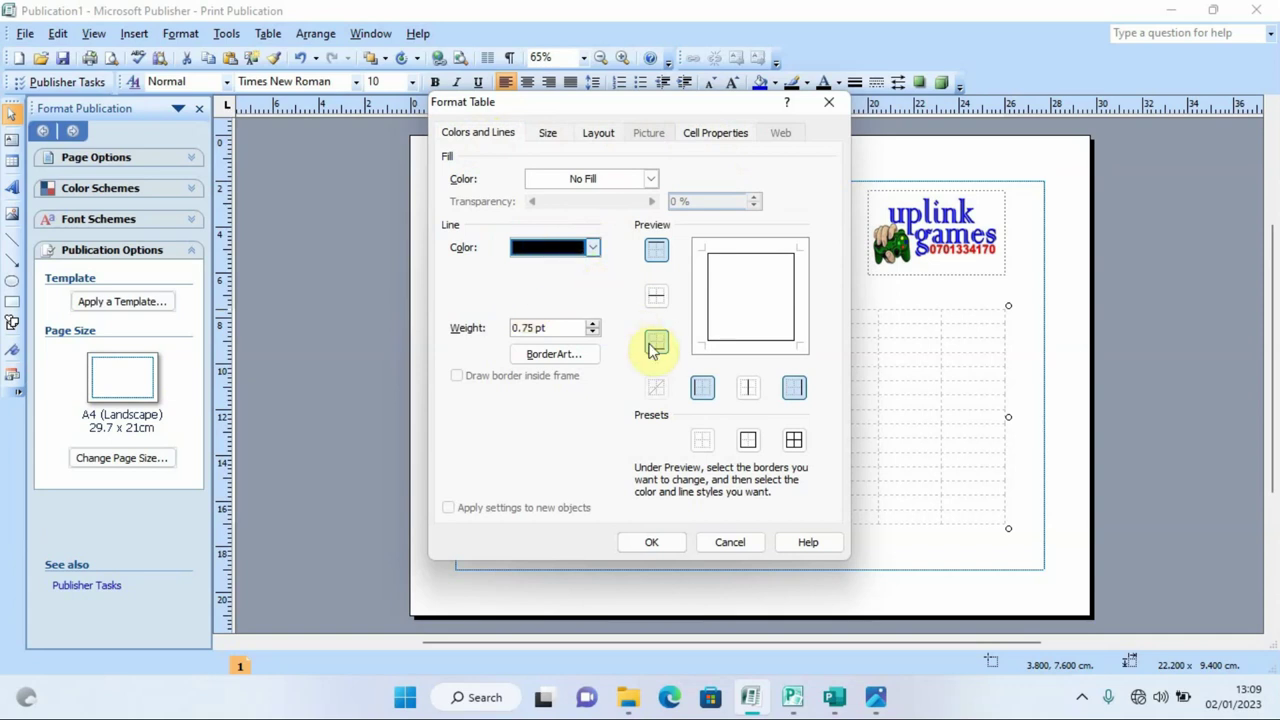
left_click(592, 325)
left_click(592, 325)
left_click(592, 325)
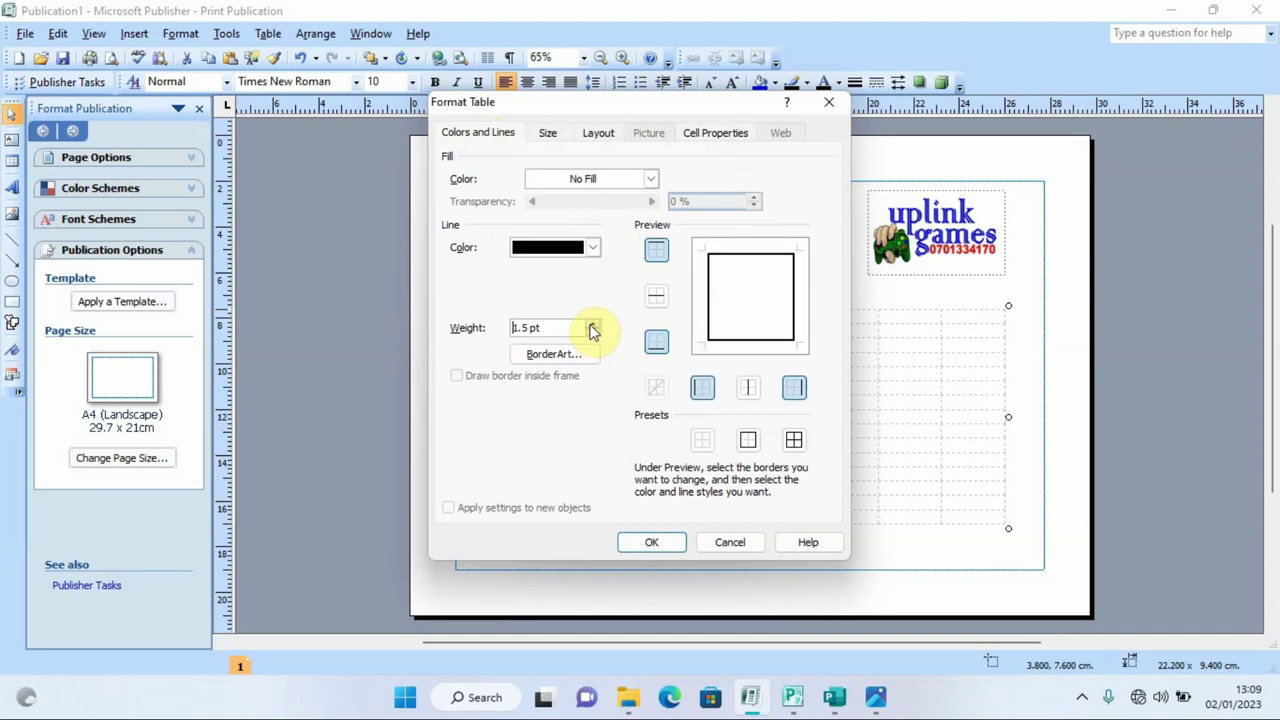
left_click(592, 326)
left_click(592, 326)
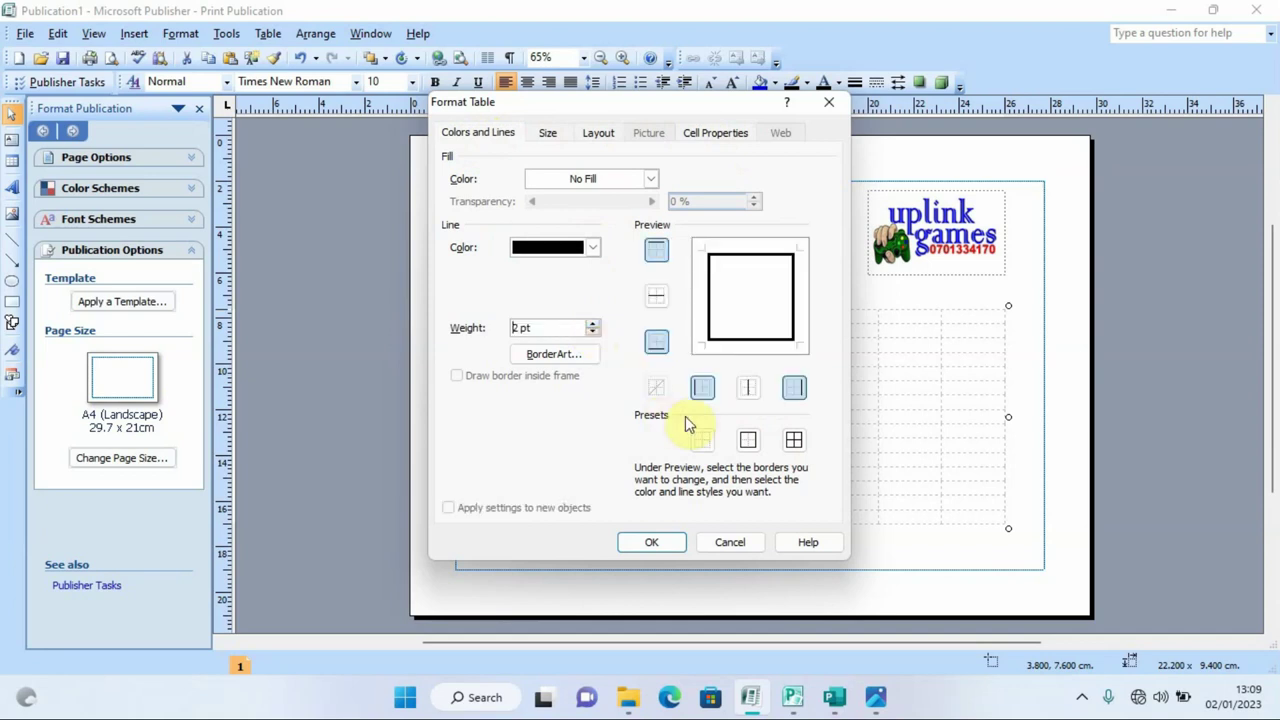
left_click(793, 443)
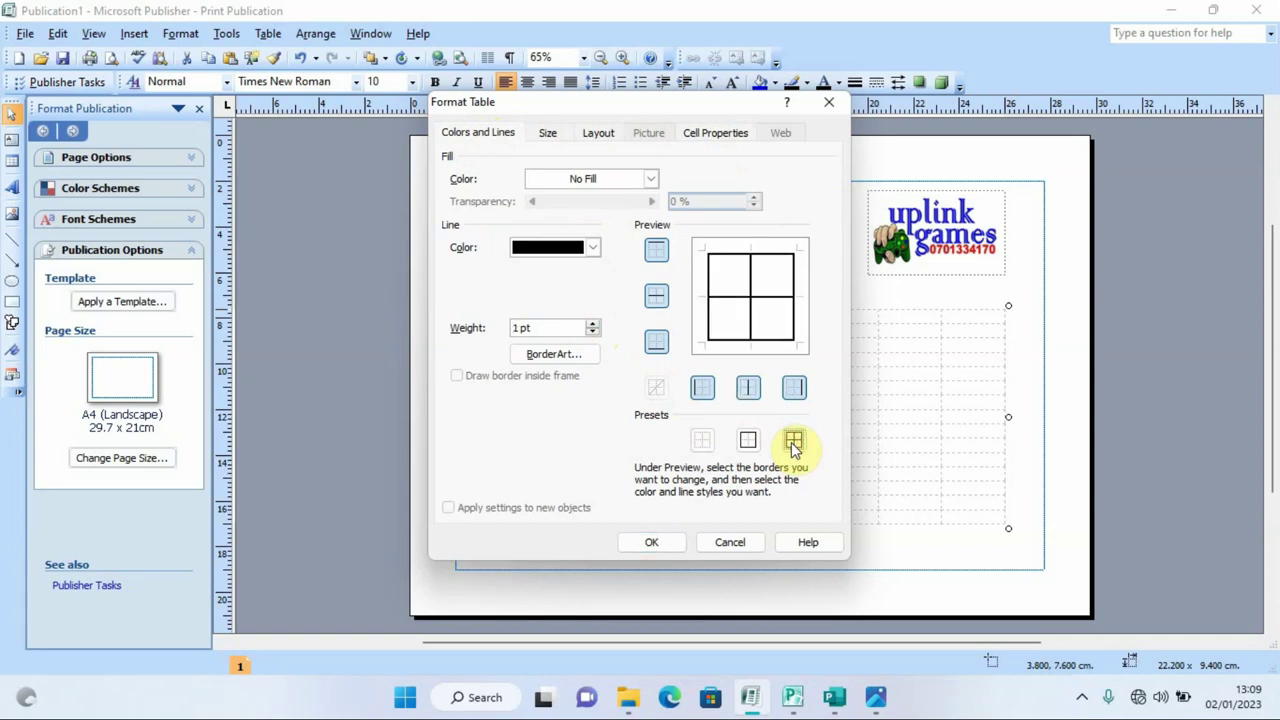
left_click(652, 541)
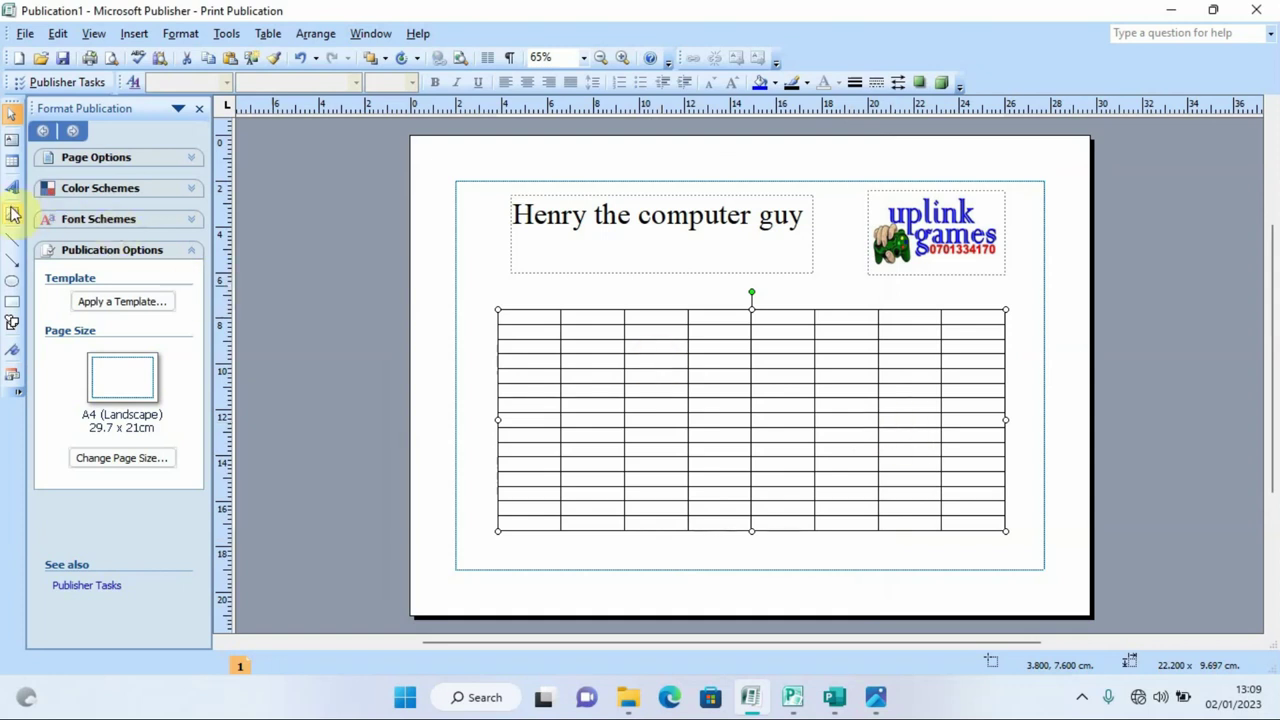
left_click(268, 34)
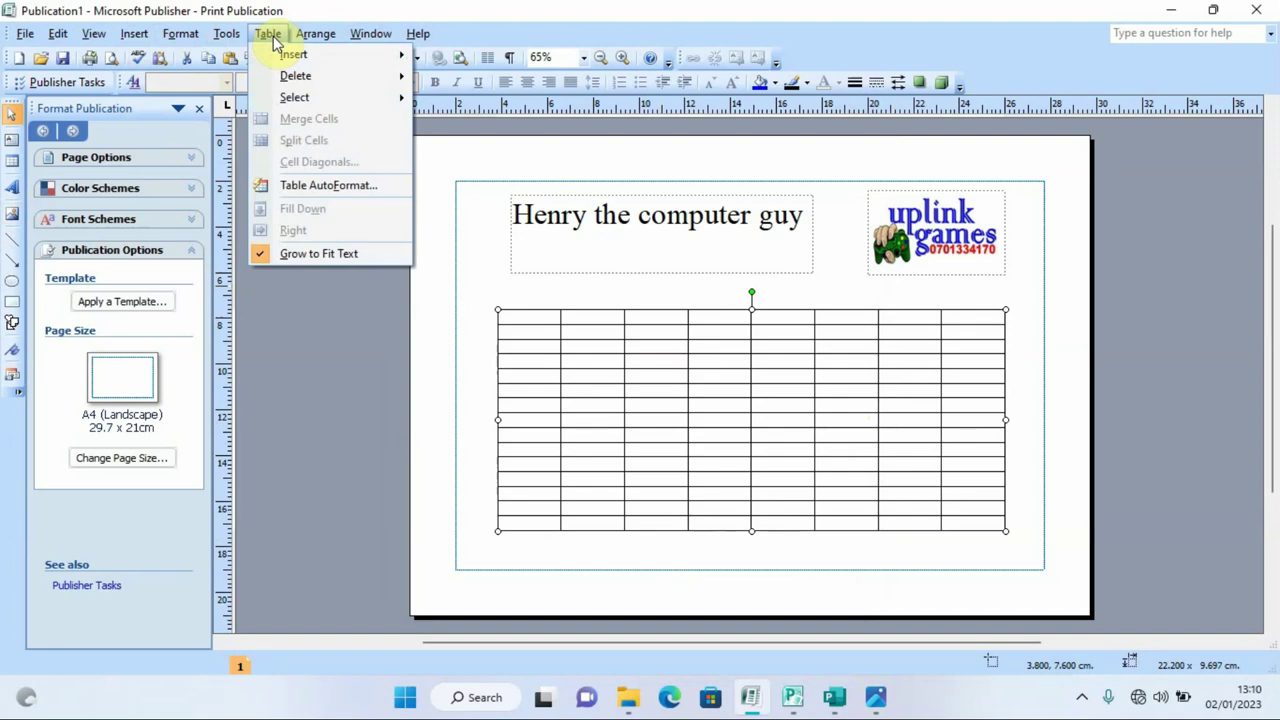
mouse_move(285, 62)
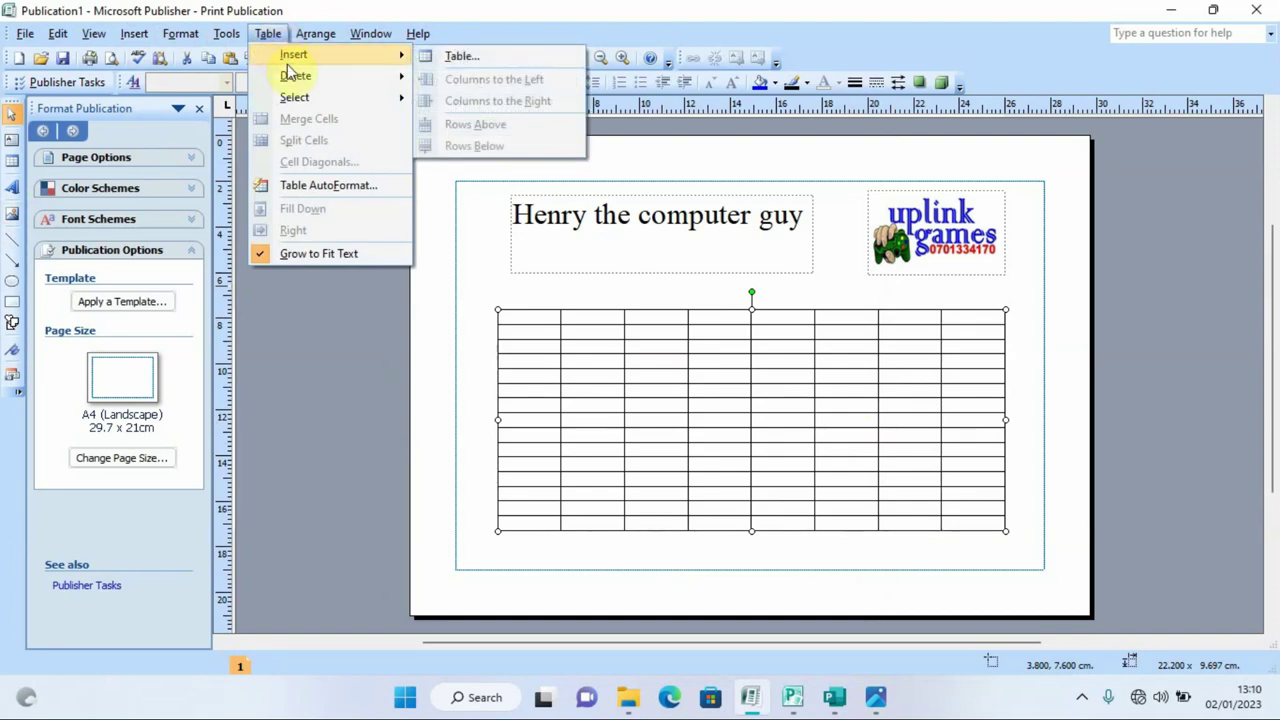
mouse_move(296, 99)
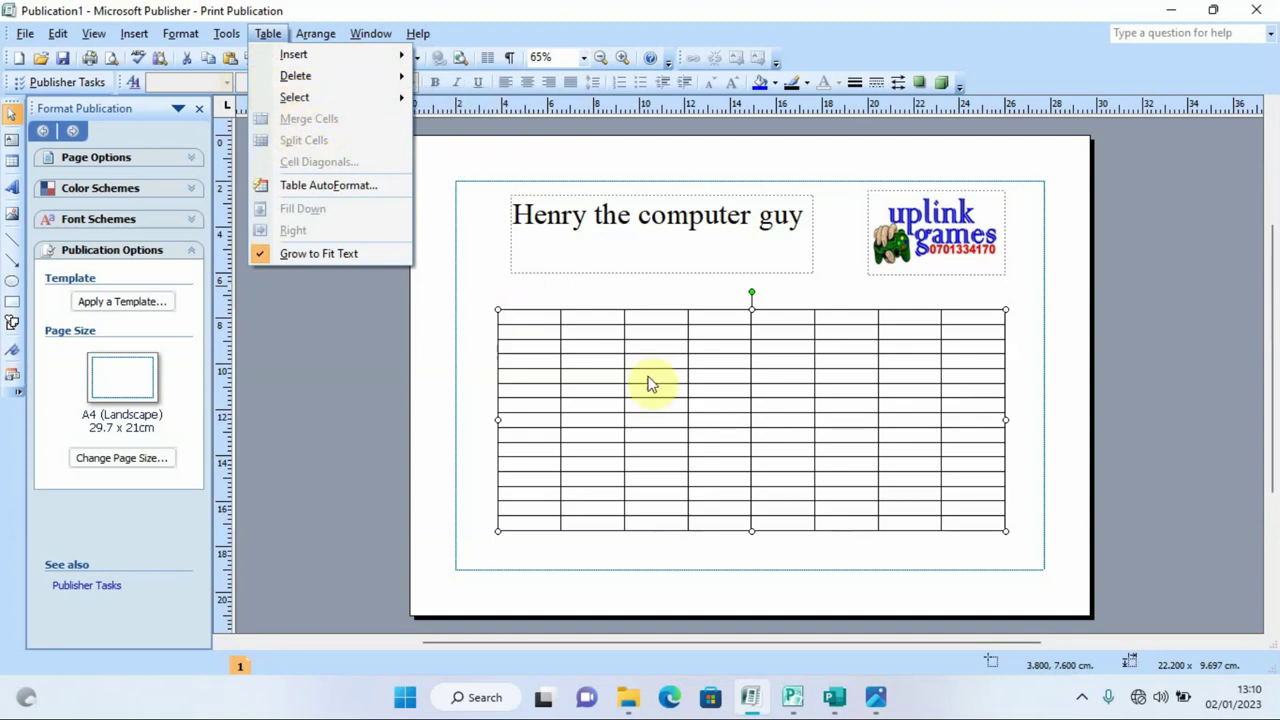
left_click(746, 377)
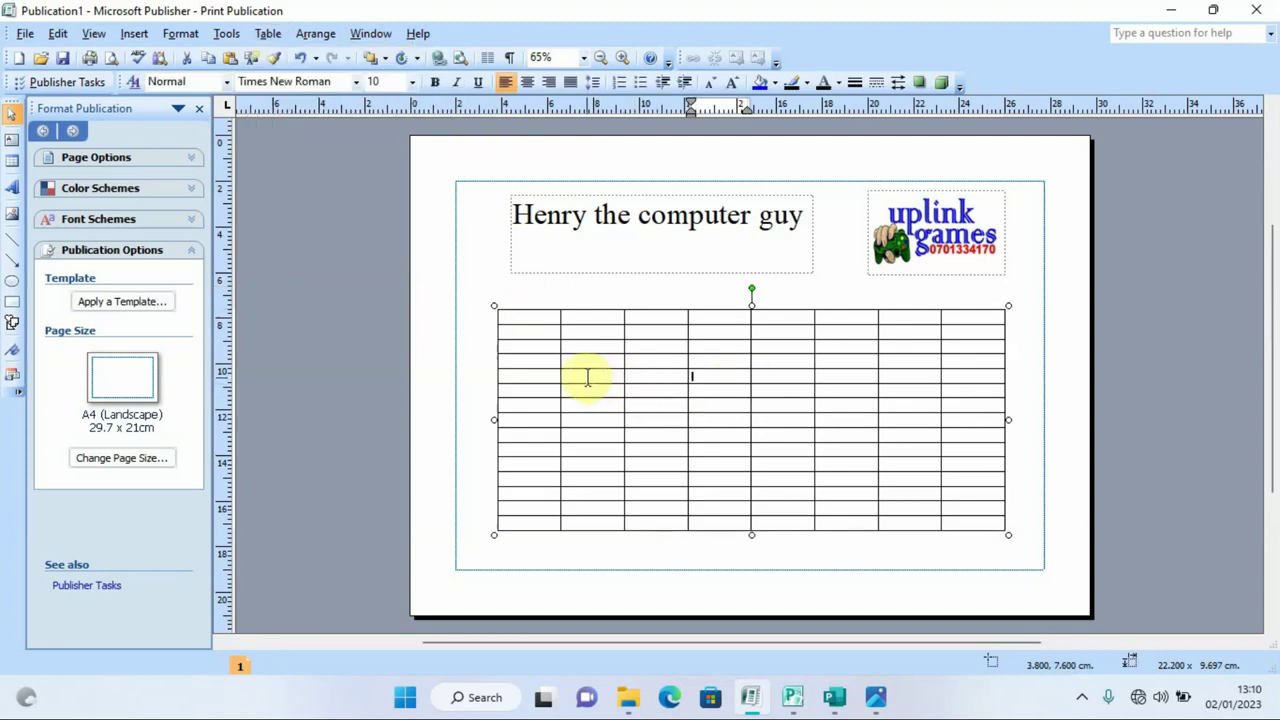
Step: Merge the block of cells spanning rows 5 to 8 in the table's second and third columns
left_click_drag(585, 375, 677, 418)
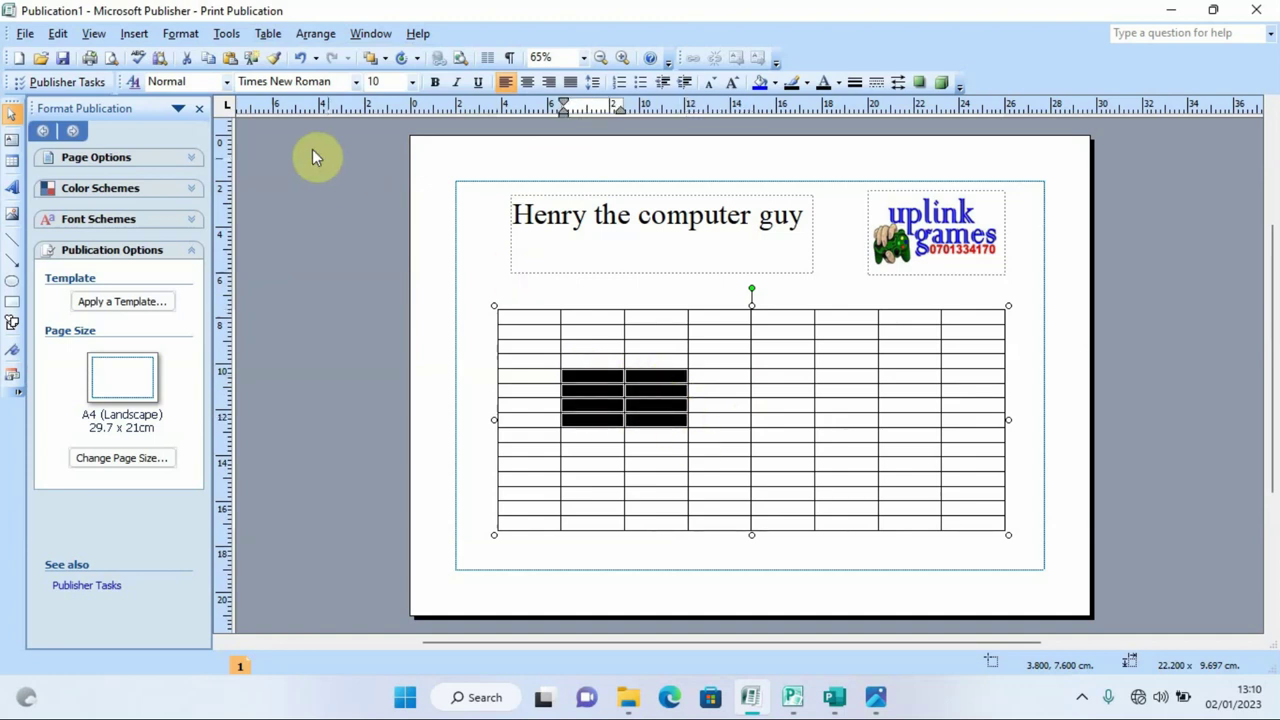
left_click(268, 36)
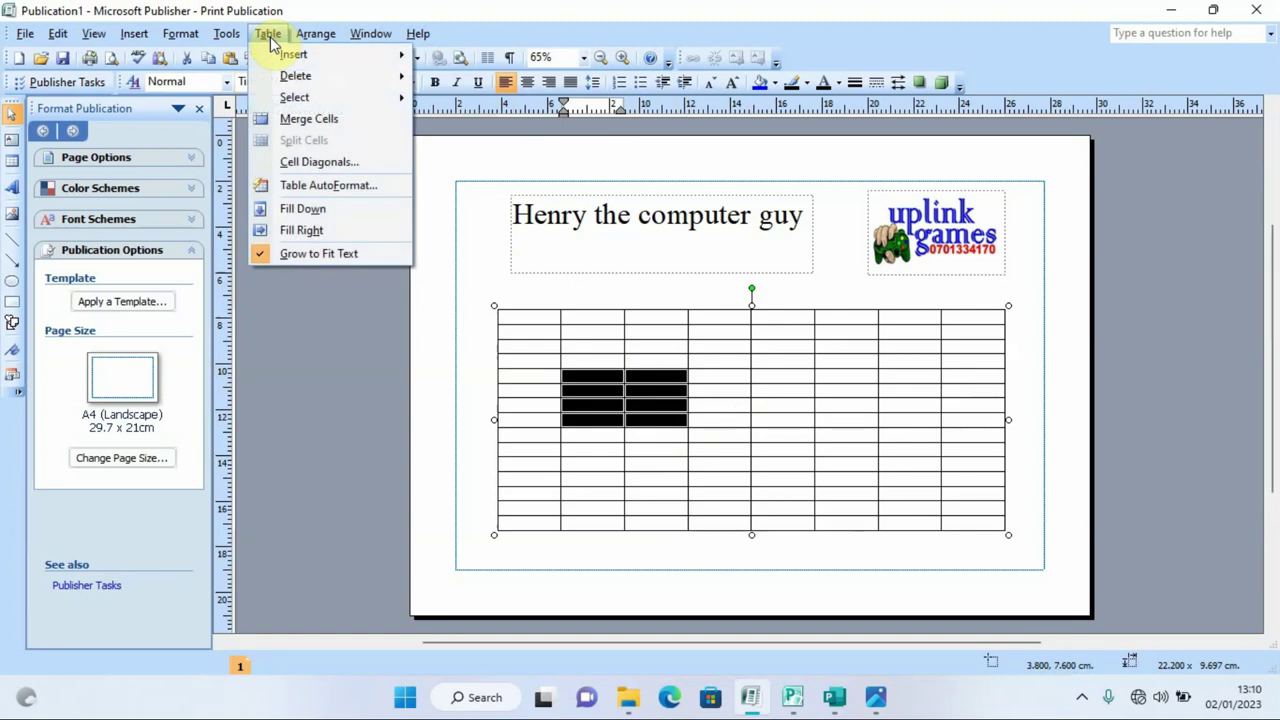
left_click(309, 121)
left_click(729, 420)
left_click(628, 390)
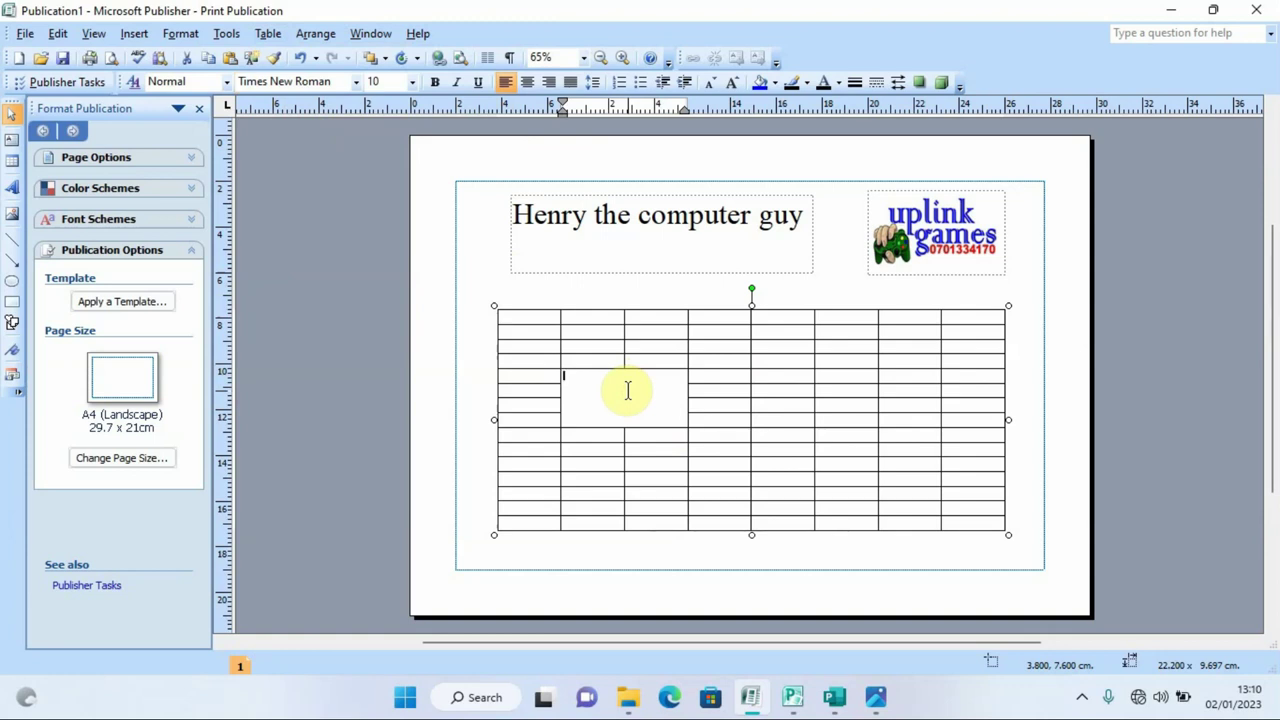
left_click(268, 33)
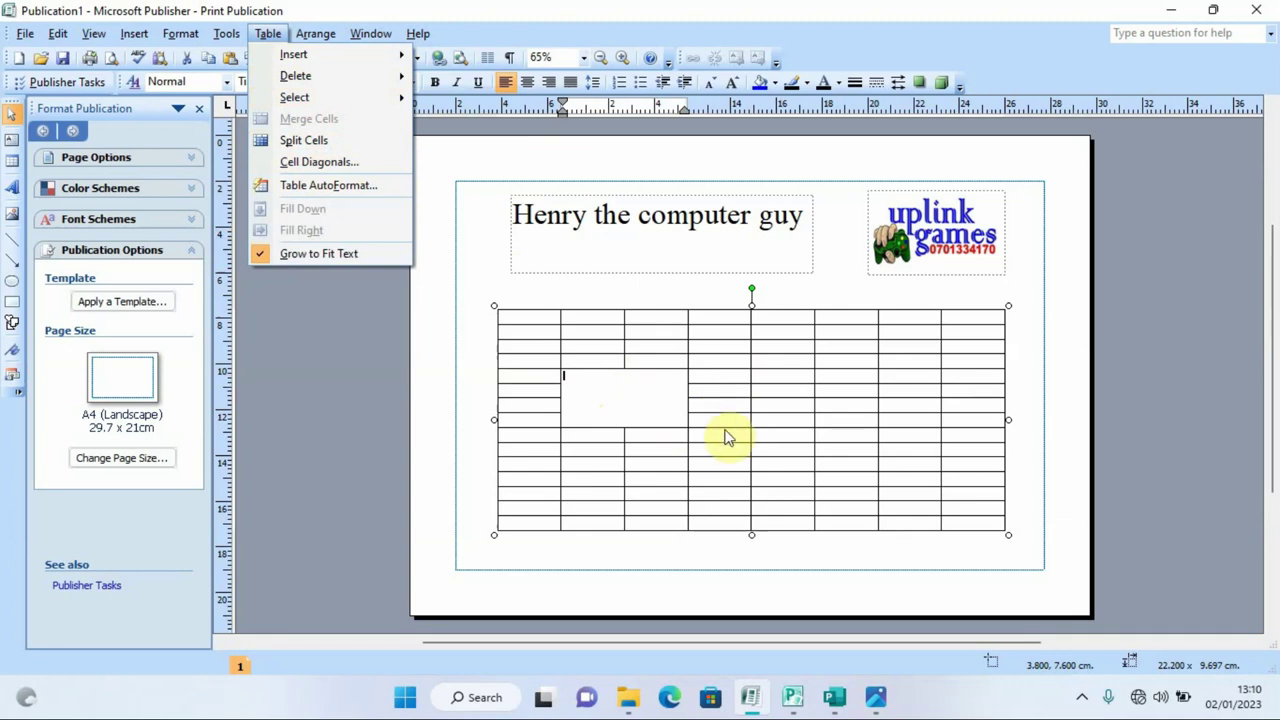
left_click(694, 462)
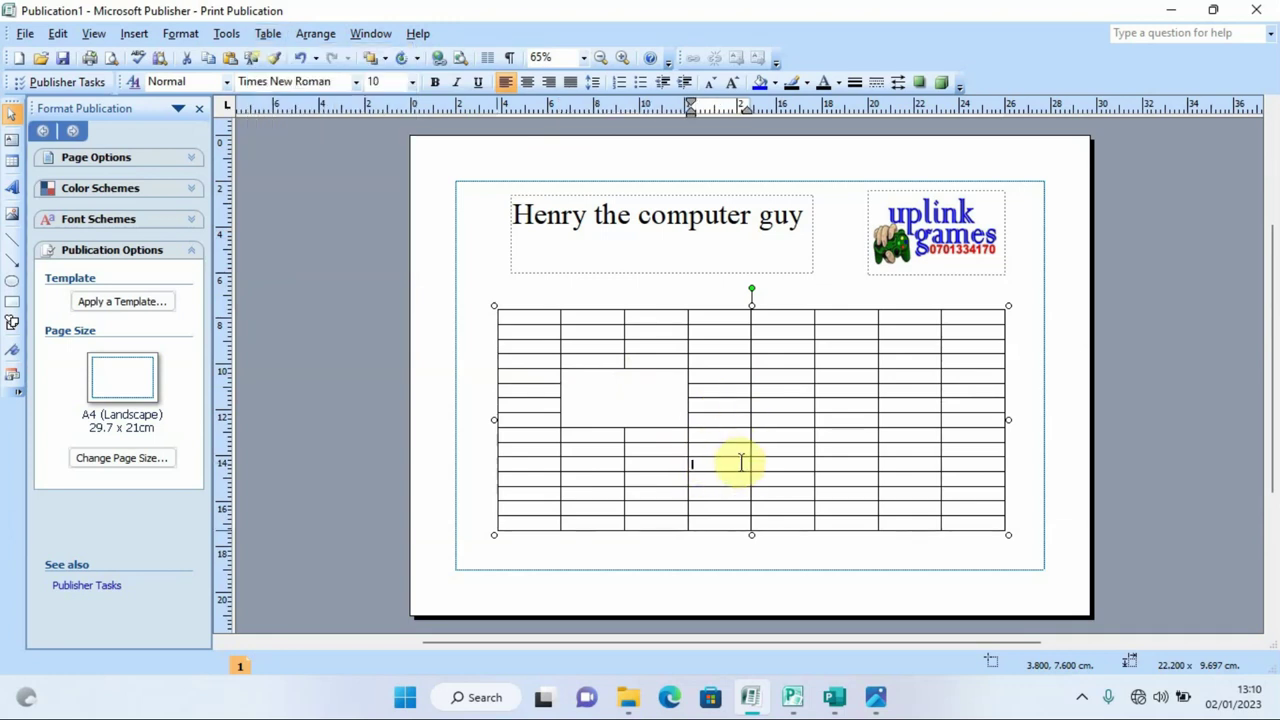